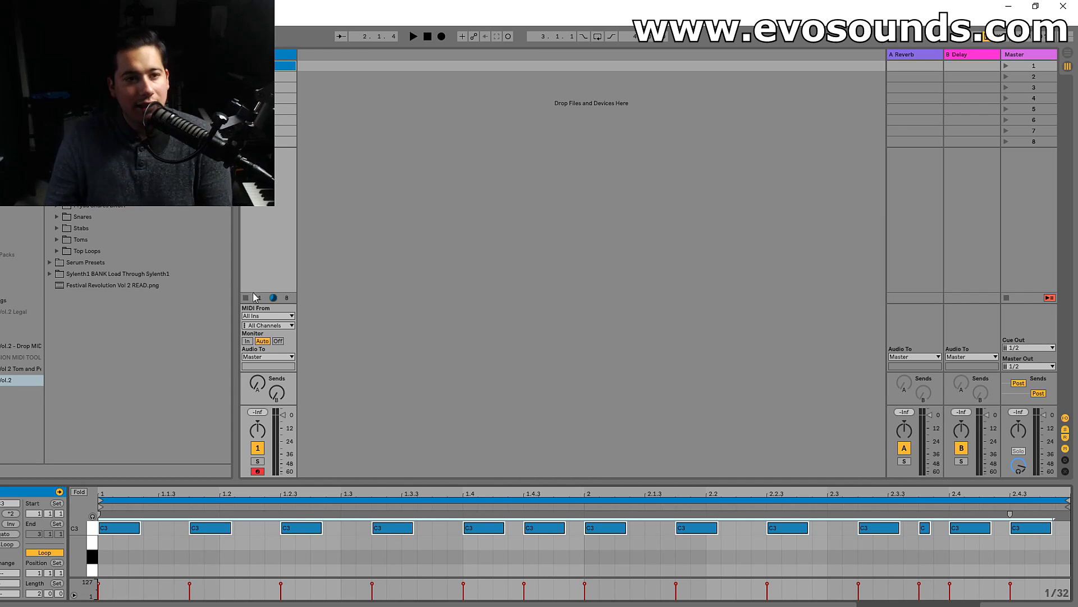
Browse the percussion samples and load FR2 Percussion 15.wav onto the MIDI track
{"action": "scroll", "coordinate": [132, 222], "scroll_direction": "up", "scroll_amount": 5}
{"action": "left_click", "coordinate": [130, 214]}
{"action": "key", "text": "Down"}
{"action": "key", "text": "Down"}
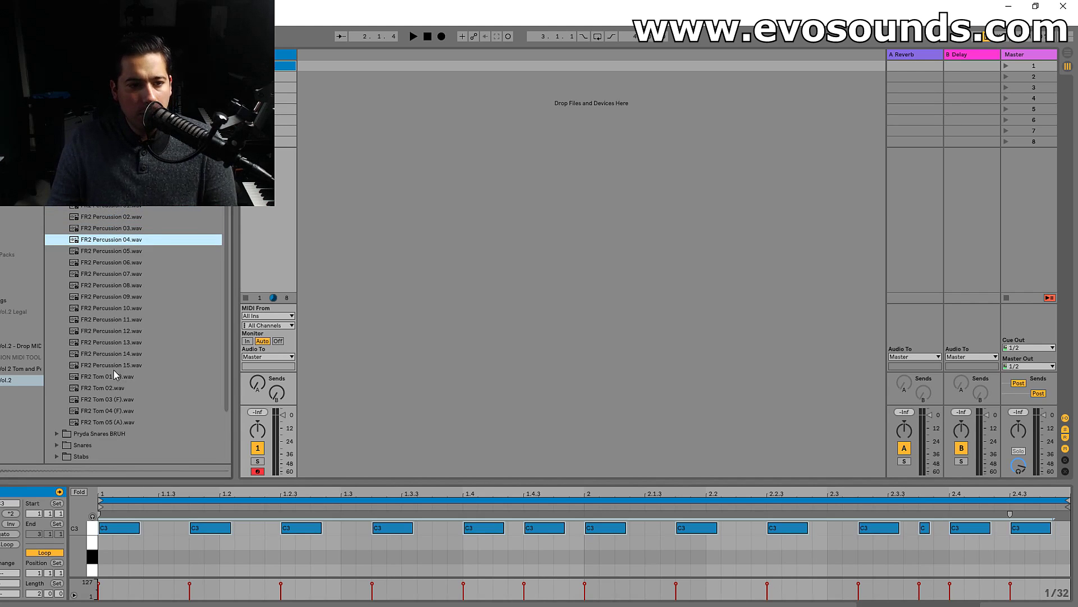
{"action": "double_click", "coordinate": [272, 55]}
{"action": "left_click_drag", "start_coordinate": [133, 366], "coordinate": [171, 528]}
Play the clip's C3 note pattern to hear the loaded percussion sample
{"action": "key", "text": "space"}
{"action": "double_click", "coordinate": [282, 68]}
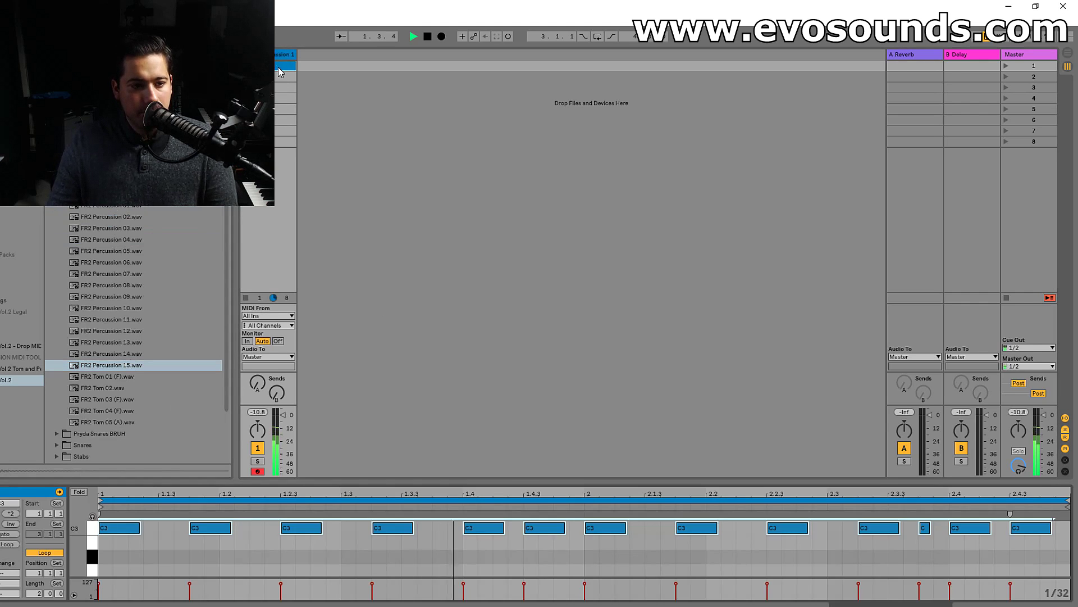
{"action": "key", "text": "space"}
{"action": "left_click", "coordinate": [203, 528]}
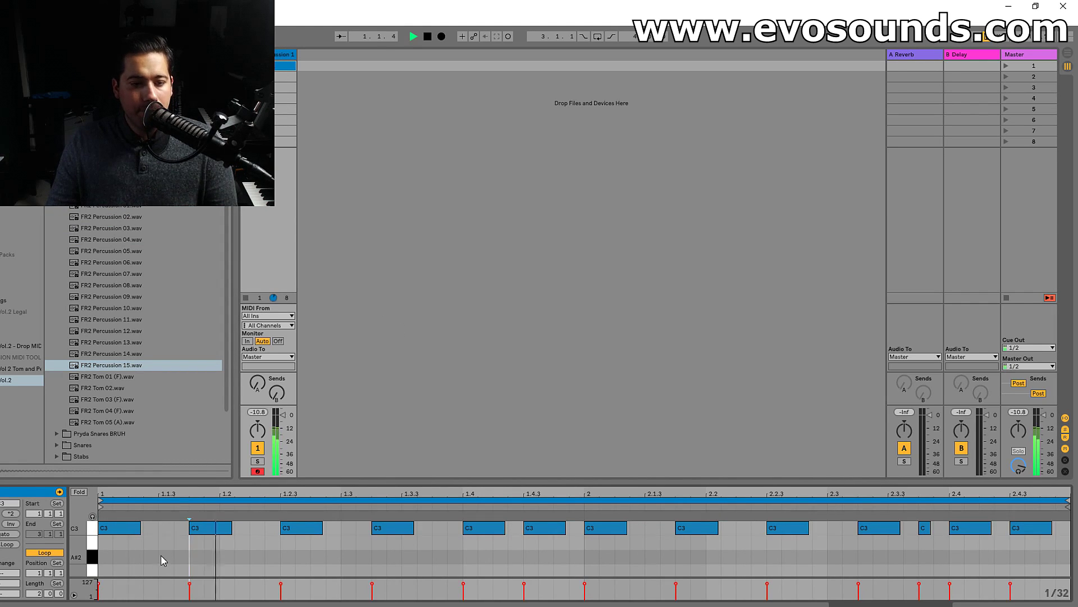
Add a Reverb after the sampler on the percussion track, with Dry/Wet at 40 % and quality High
{"action": "left_click", "coordinate": [278, 58]}
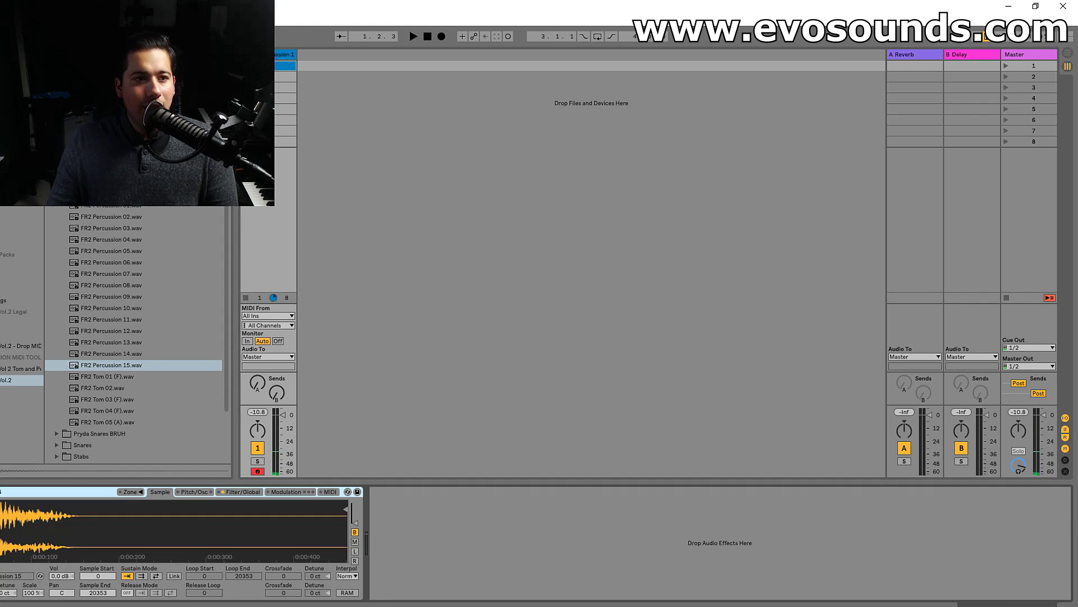
{"action": "key", "text": "ctrl+f"}
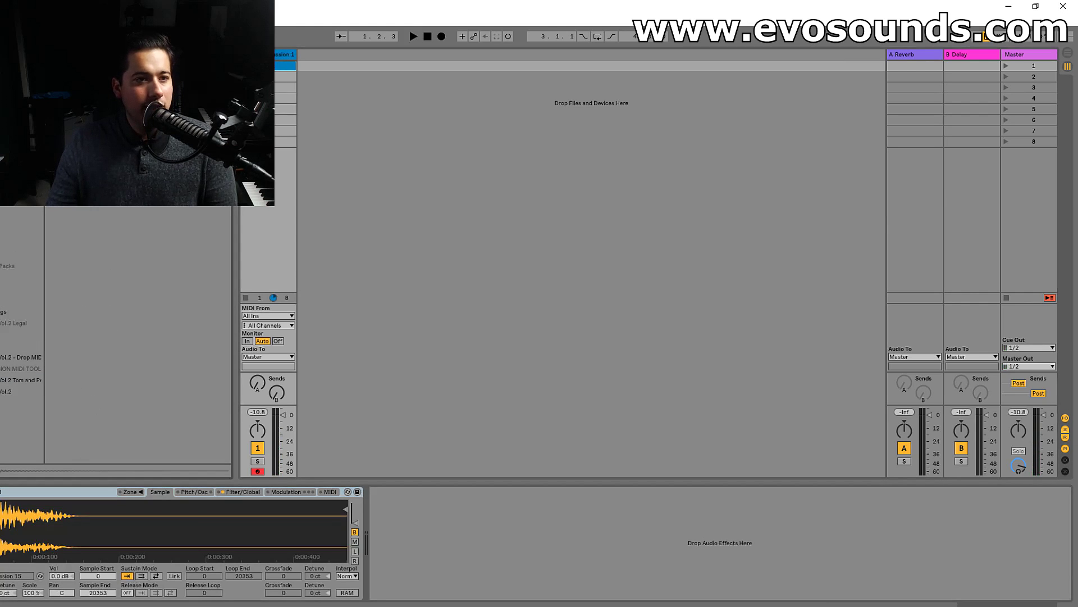
{"action": "left_click_drag", "start_coordinate": [497, 476], "coordinate": [478, 519]}
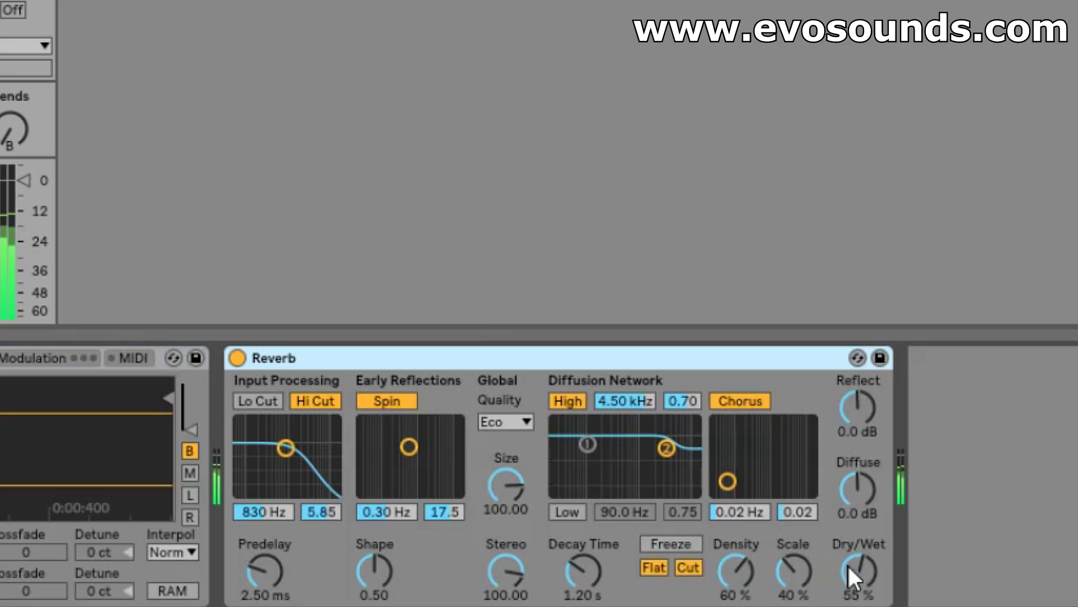
{"action": "left_click_drag", "start_coordinate": [849, 567], "coordinate": [849, 584]}
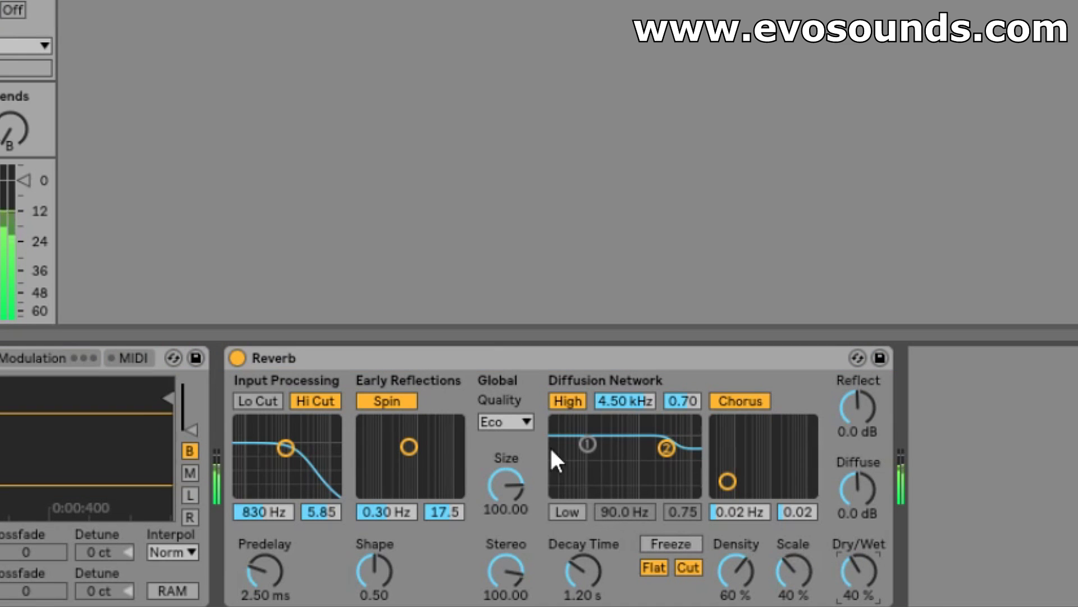
{"action": "left_click", "coordinate": [526, 421]}
{"action": "left_click", "coordinate": [522, 485]}
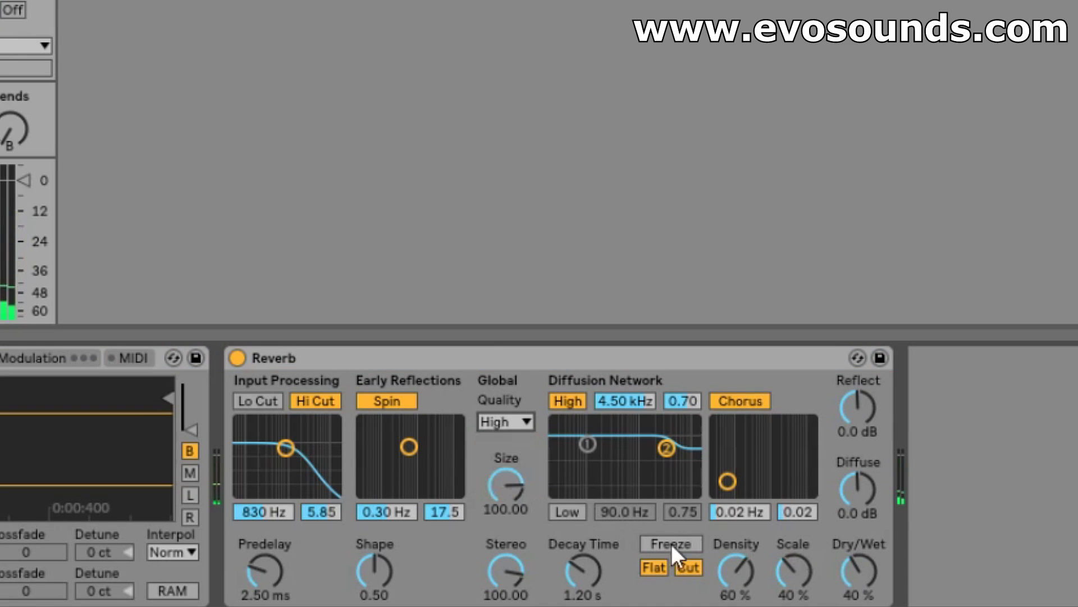
Set the Reverb's Dry/Wet to 100 % and enable its Lo Cut, tuning the input filter to 1.24 kHz with bandwidth 5.46
{"action": "left_click_drag", "start_coordinate": [853, 599], "coordinate": [854, 534]}
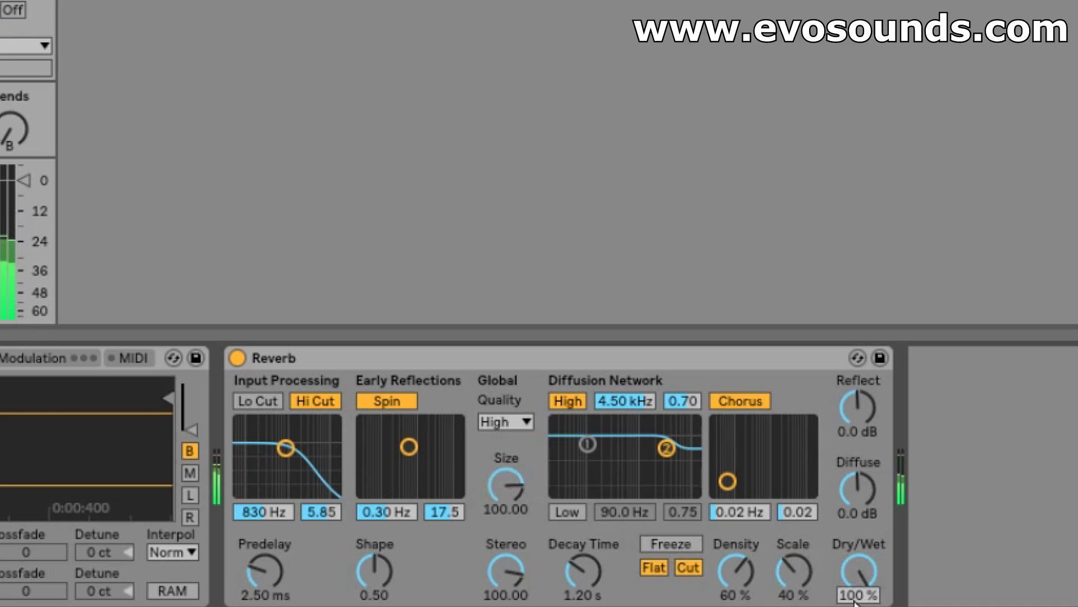
{"action": "left_click", "coordinate": [256, 396]}
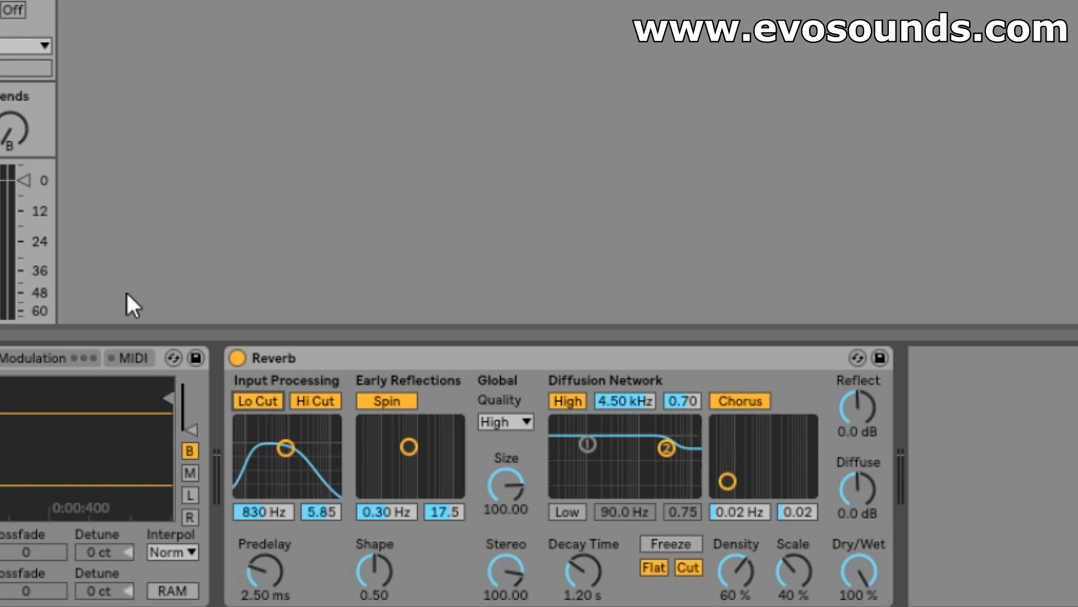
{"action": "mouse_move", "coordinate": [295, 437]}
{"action": "left_mouse_down"}
{"action": "mouse_move", "coordinate": [289, 457]}
{"action": "mouse_move", "coordinate": [301, 438]}
{"action": "mouse_move", "coordinate": [242, 422]}
{"action": "mouse_move", "coordinate": [329, 433]}
{"action": "mouse_move", "coordinate": [321, 424]}
{"action": "mouse_move", "coordinate": [299, 449]}
{"action": "mouse_move", "coordinate": [313, 421]}
{"action": "mouse_move", "coordinate": [298, 448]}
{"action": "mouse_move", "coordinate": [266, 458]}
{"action": "mouse_move", "coordinate": [333, 451]}
{"action": "mouse_move", "coordinate": [281, 443]}
{"action": "mouse_move", "coordinate": [291, 451]}
{"action": "left_mouse_up"}
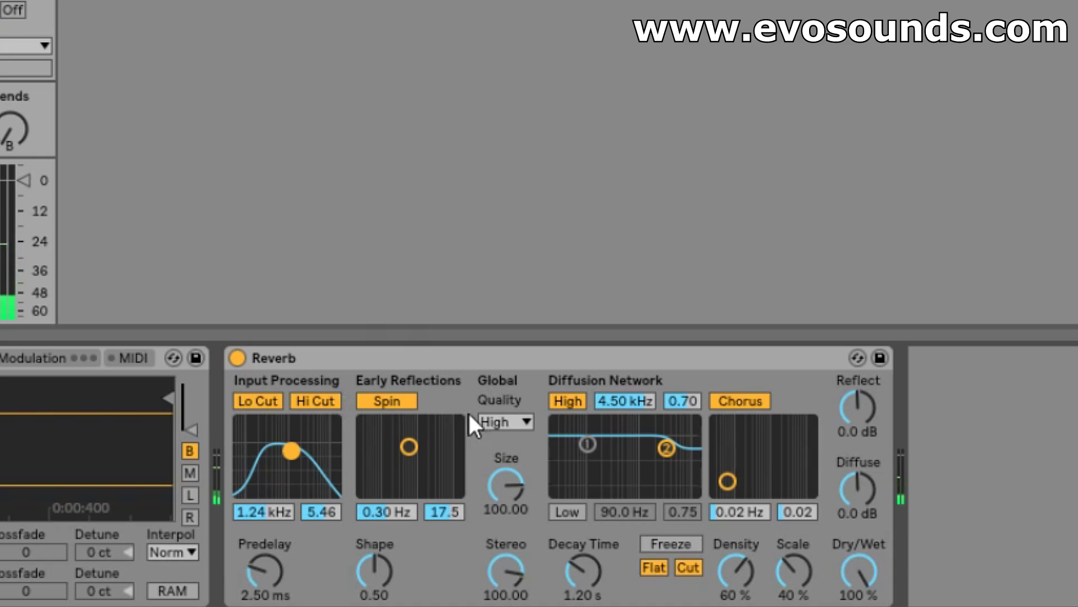
Set the Reverb's Size to 15.22, Decay Time to 1.60 s and Dry/Wet to 33 %
{"action": "left_click_drag", "start_coordinate": [506, 485], "coordinate": [506, 561]}
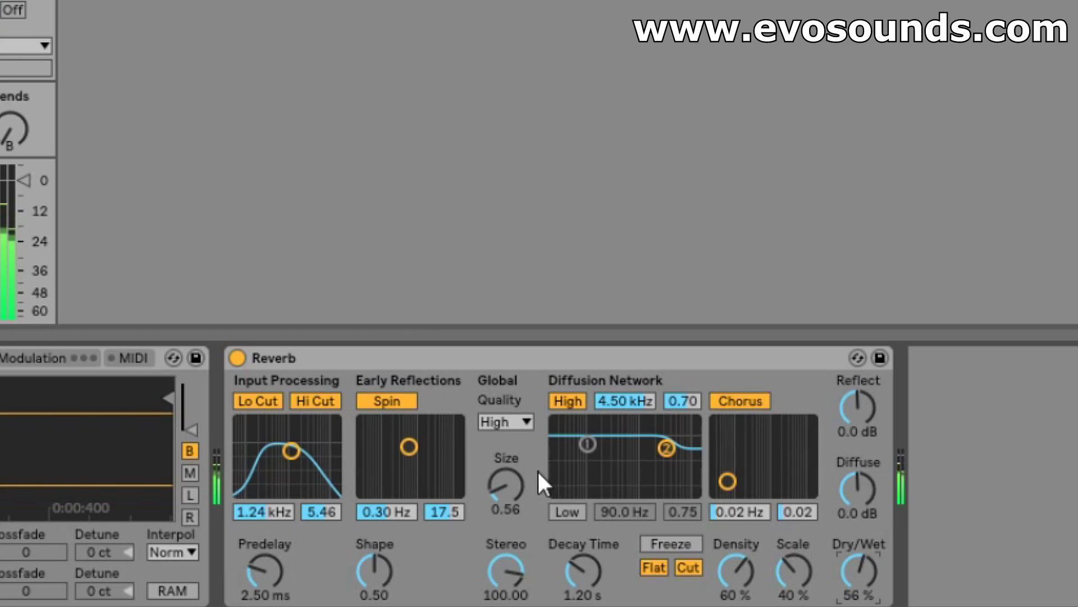
{"action": "left_click_drag", "start_coordinate": [520, 480], "coordinate": [521, 440]}
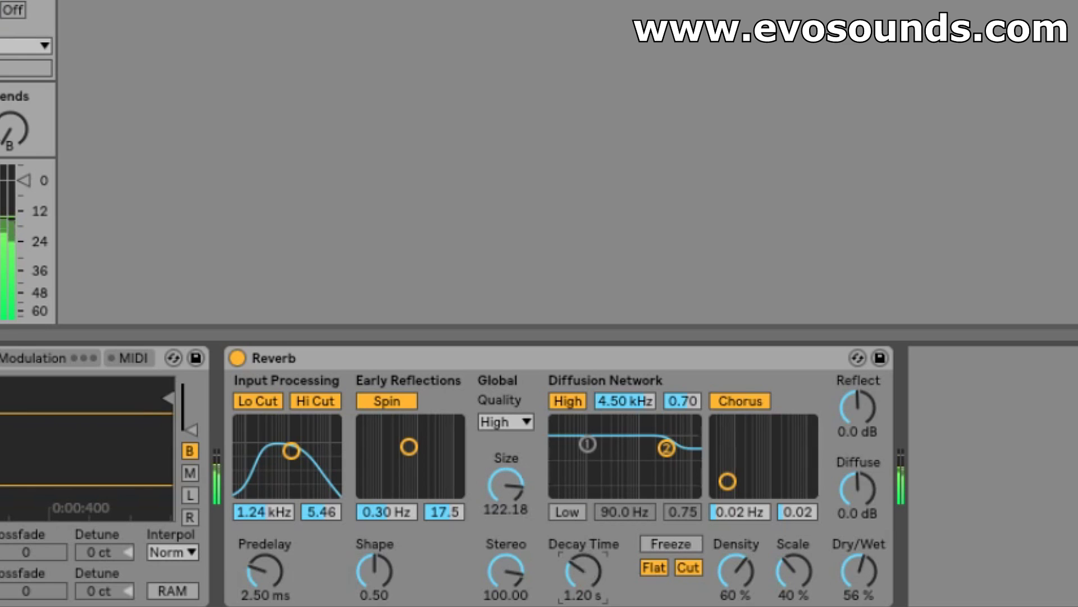
{"action": "left_click_drag", "start_coordinate": [583, 571], "coordinate": [583, 569]}
{"action": "left_click_drag", "start_coordinate": [507, 485], "coordinate": [507, 553]}
{"action": "mouse_move", "coordinate": [507, 484]}
{"action": "left_mouse_down"}
{"action": "mouse_move", "coordinate": [506, 458]}
{"action": "mouse_move", "coordinate": [506, 469]}
{"action": "left_mouse_up"}
{"action": "mouse_move", "coordinate": [847, 563]}
{"action": "left_mouse_down"}
{"action": "mouse_move", "coordinate": [847, 585]}
{"action": "mouse_move", "coordinate": [847, 560]}
{"action": "left_mouse_up"}
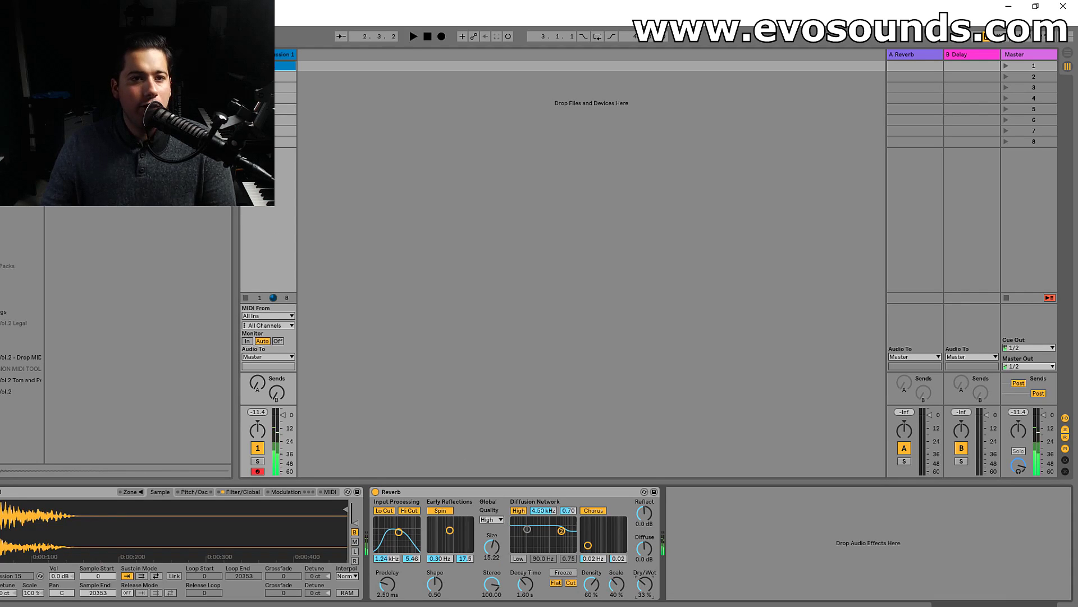
Add EQ Eight after the Reverb, making band 2 a low cut and band 4 a 2.60 dB boost at 3.37 kHz
{"action": "key", "text": "ctrl+f"}
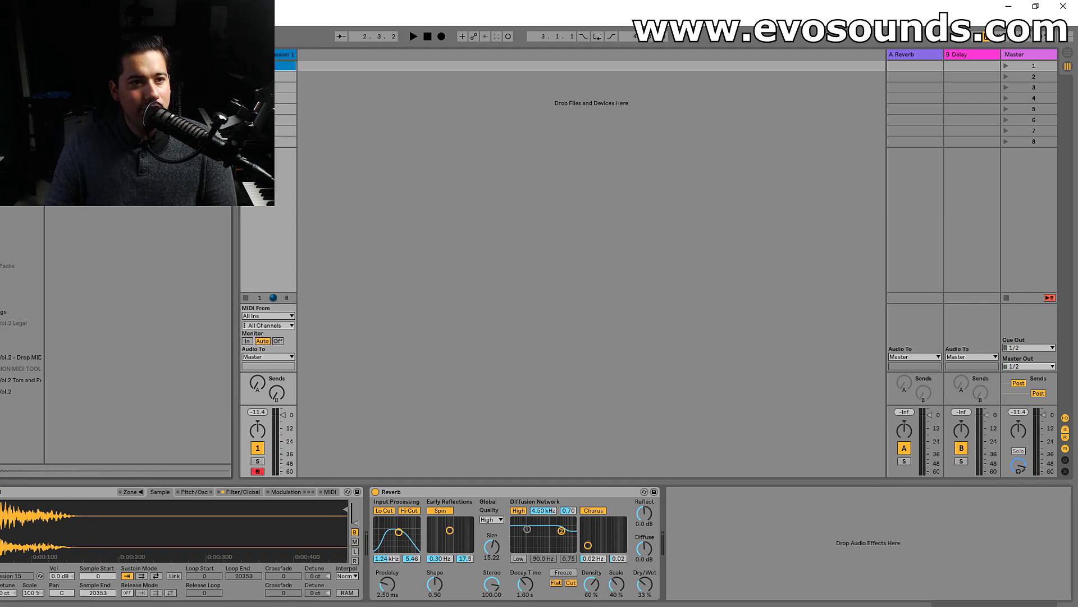
{"action": "left_click_drag", "start_coordinate": [84, 76], "coordinate": [717, 543]}
{"action": "left_click", "coordinate": [746, 585]}
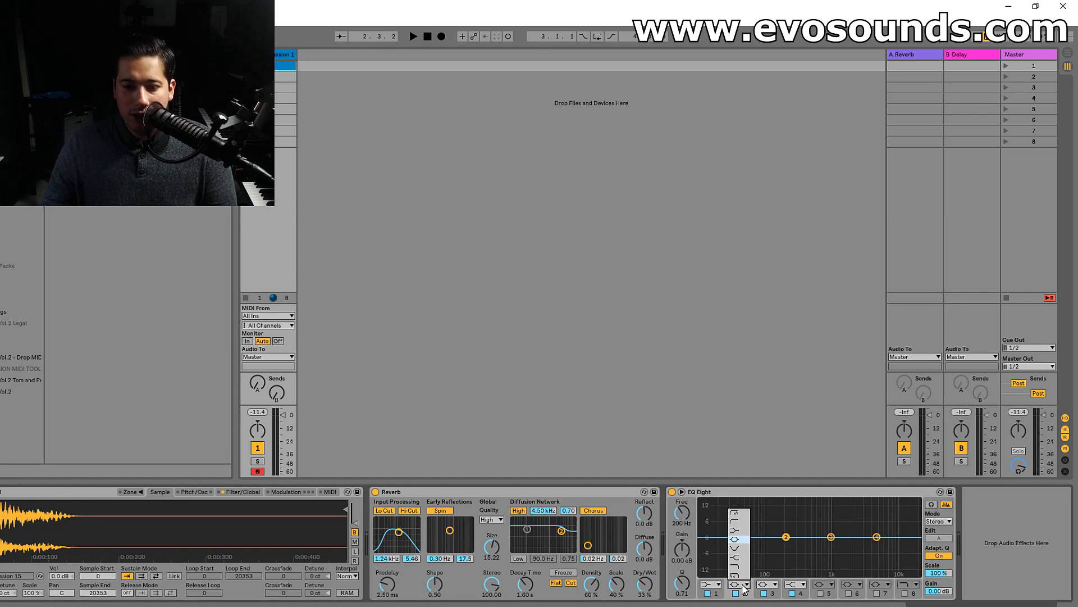
{"action": "left_click", "coordinate": [740, 513]}
{"action": "key", "text": "space"}
{"action": "left_click_drag", "start_coordinate": [786, 546], "coordinate": [865, 532]}
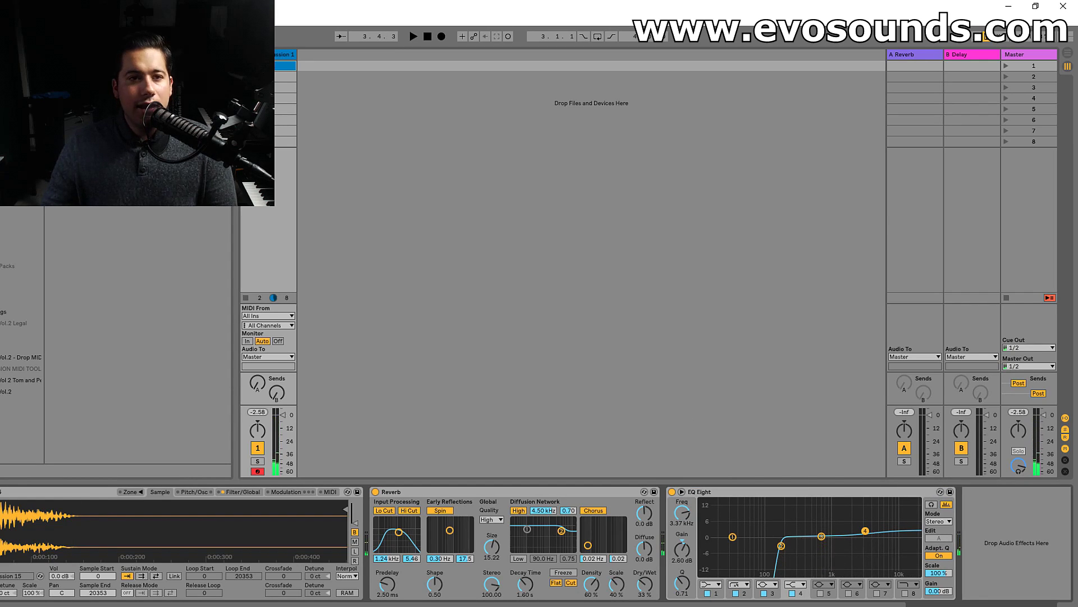
Add the OTT multiband compression preset after EQ Eight
{"action": "key", "text": "ctrl+f"}
{"action": "type", "text": "sa"}
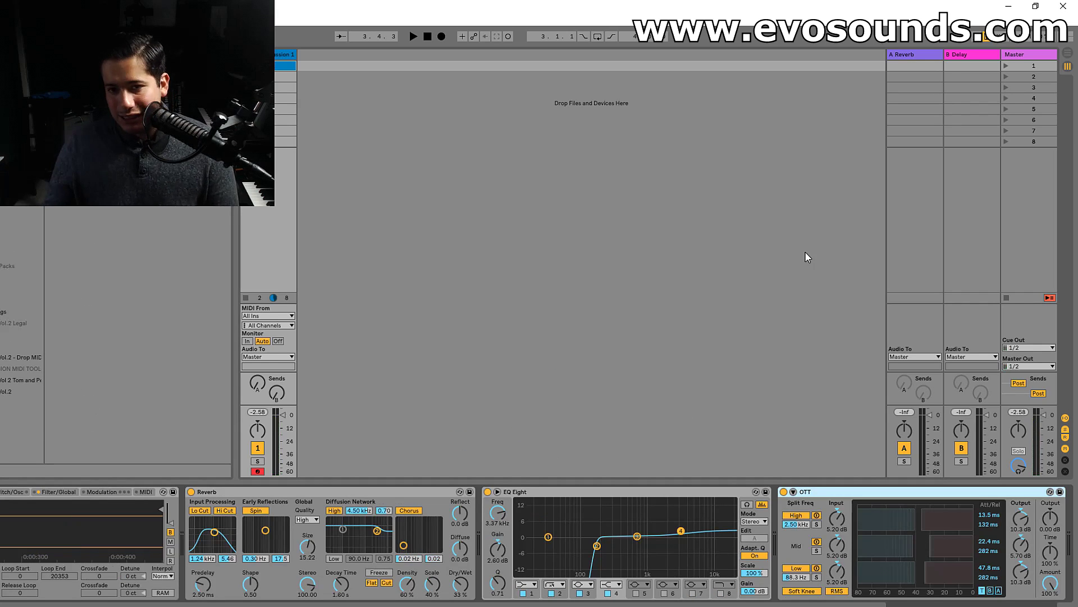
{"action": "left_click", "coordinate": [358, 495]}
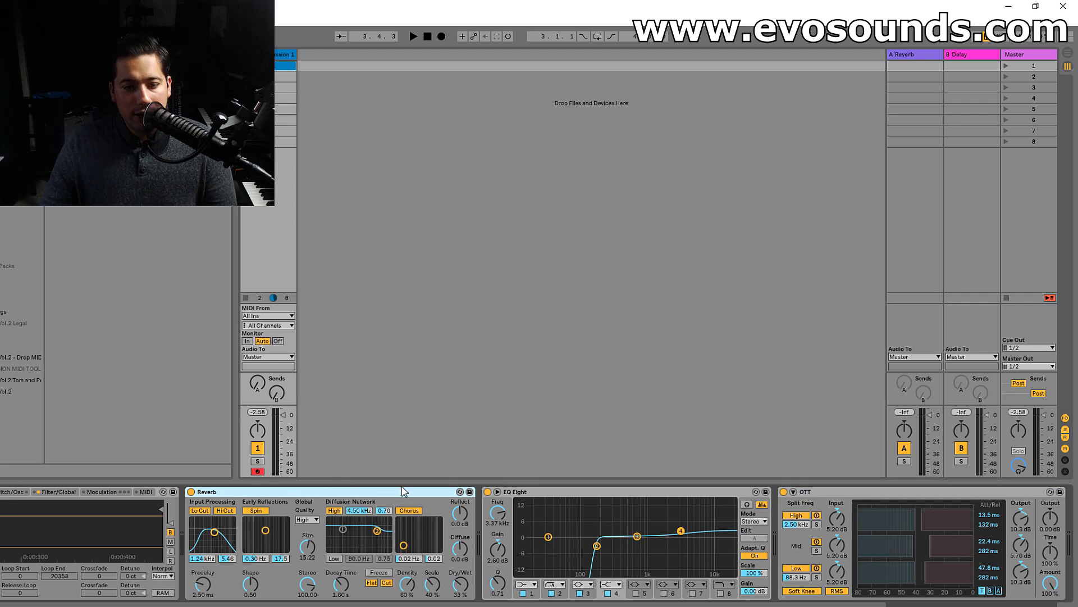
{"action": "left_click", "coordinate": [516, 498]}
{"action": "left_click", "coordinate": [845, 505]}
{"action": "left_click", "coordinate": [327, 499]}
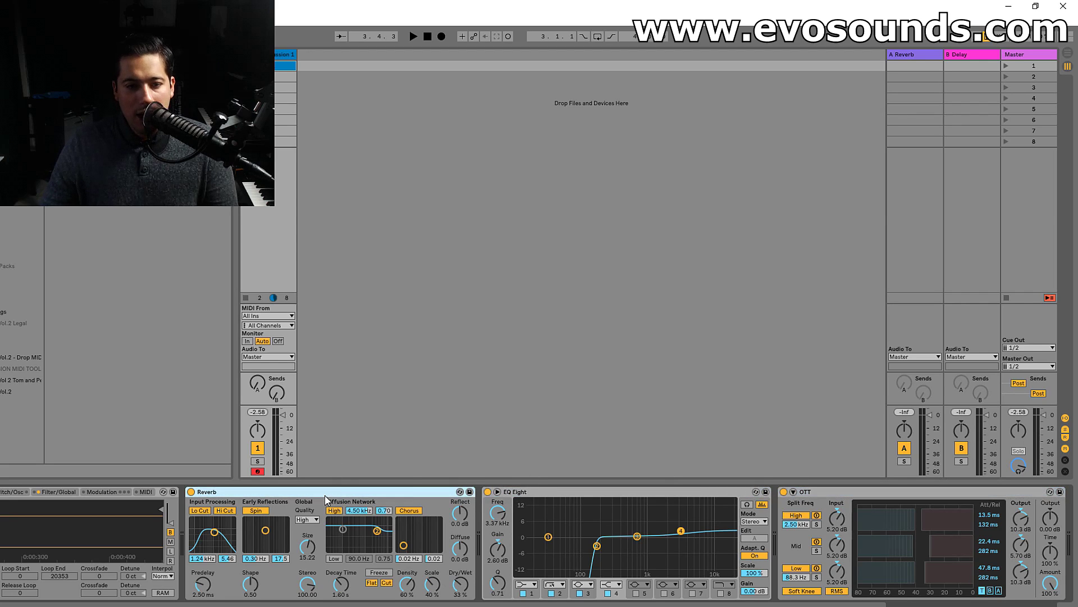
{"action": "left_click", "coordinate": [560, 496]}
{"action": "left_click", "coordinate": [397, 494]}
{"action": "left_click", "coordinate": [913, 502]}
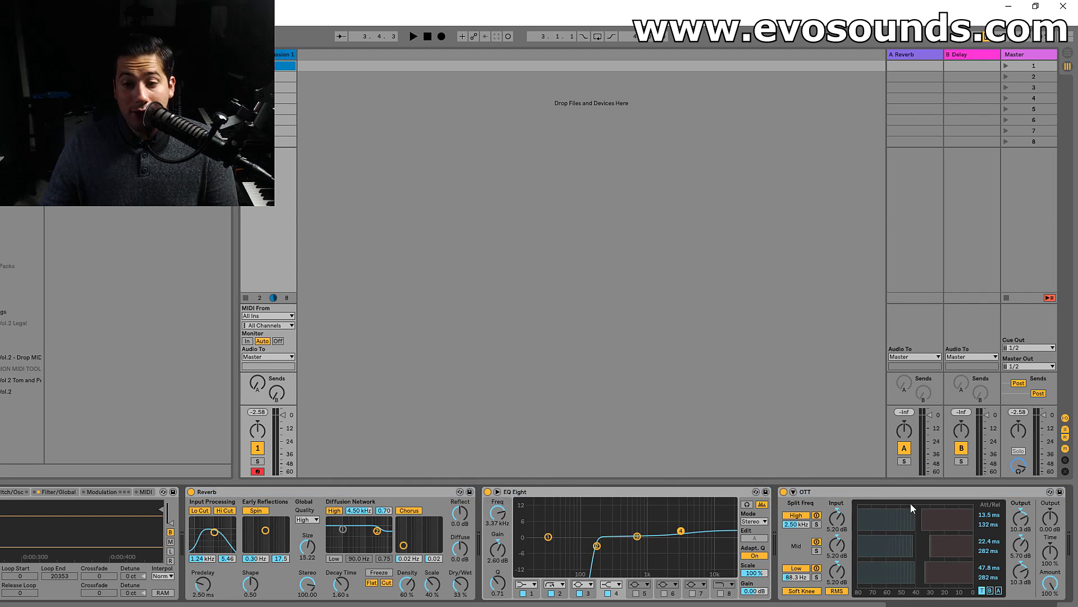
{"action": "left_click", "coordinate": [913, 504]}
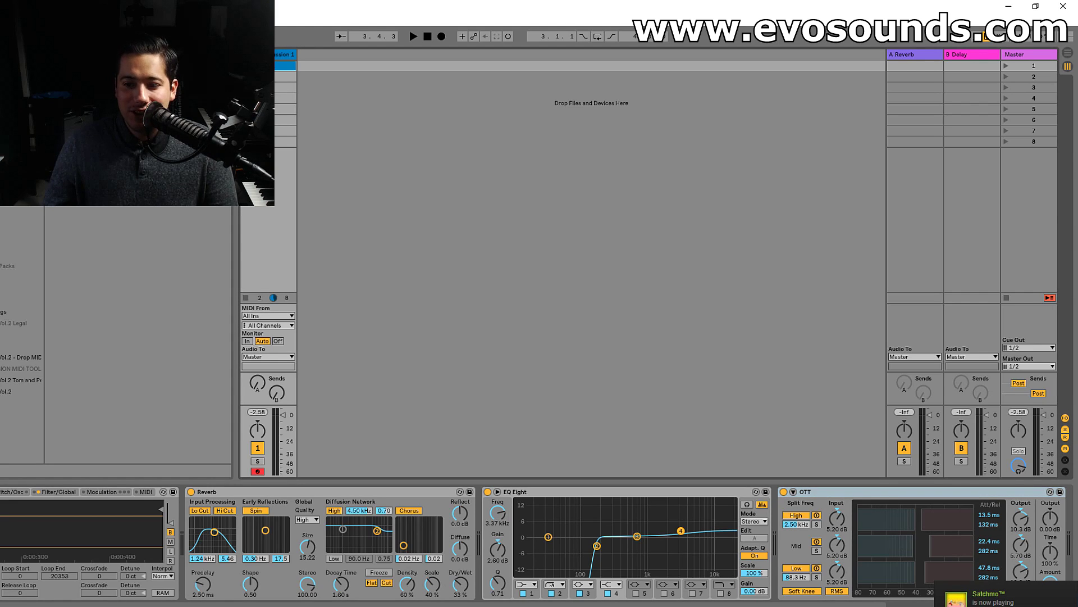
{"action": "left_click", "coordinate": [1001, 605]}
{"action": "left_click", "coordinate": [1001, 606]}
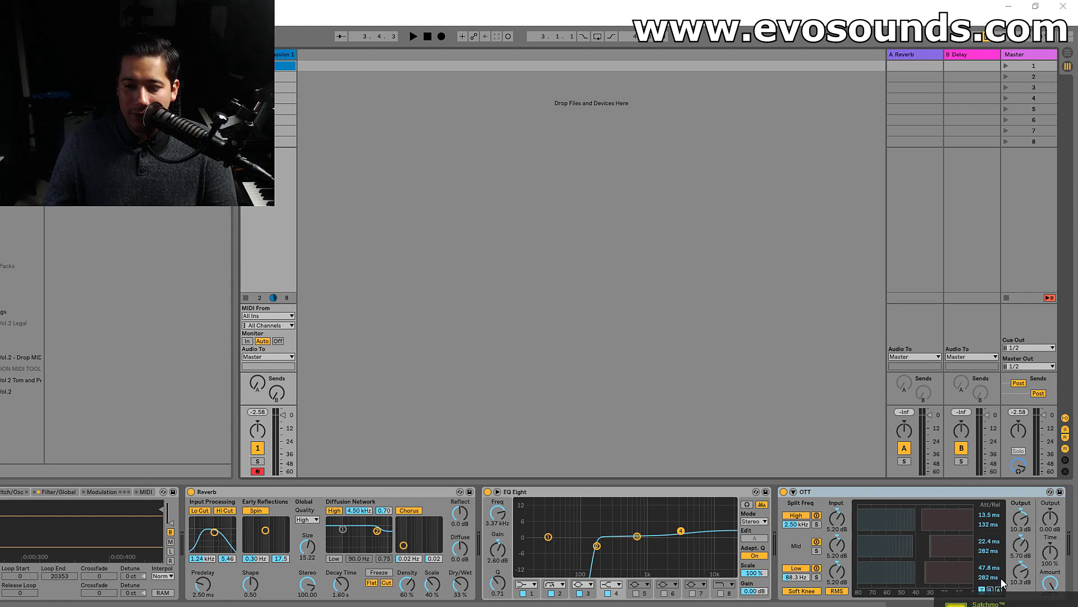
{"action": "left_click", "coordinate": [1002, 605]}
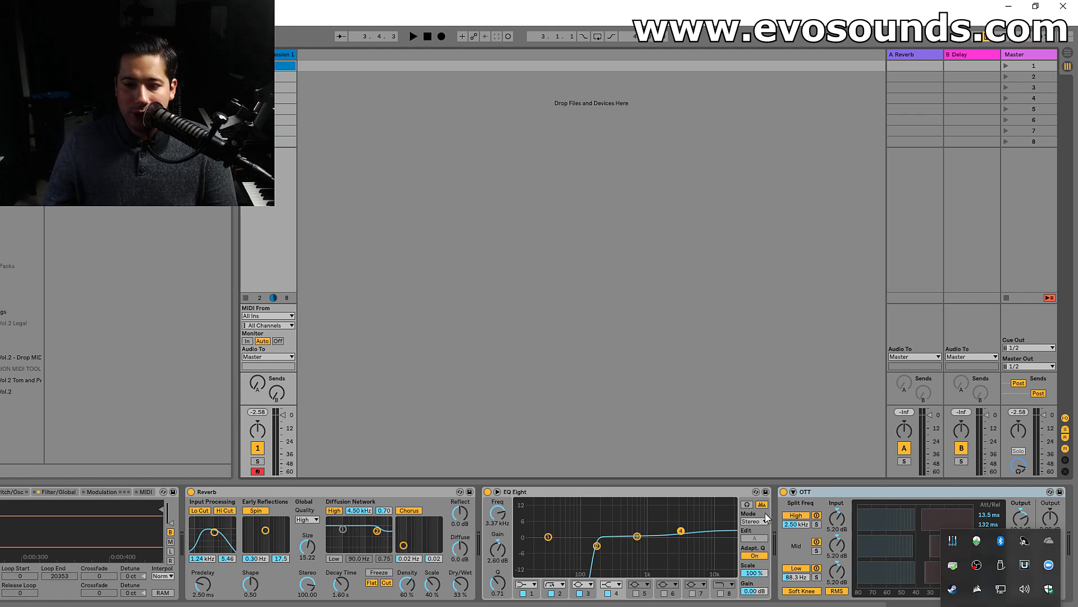
Set the OTT Amount to 34 % and move the Reverb to the end of the effect chain
{"action": "key", "text": "space"}
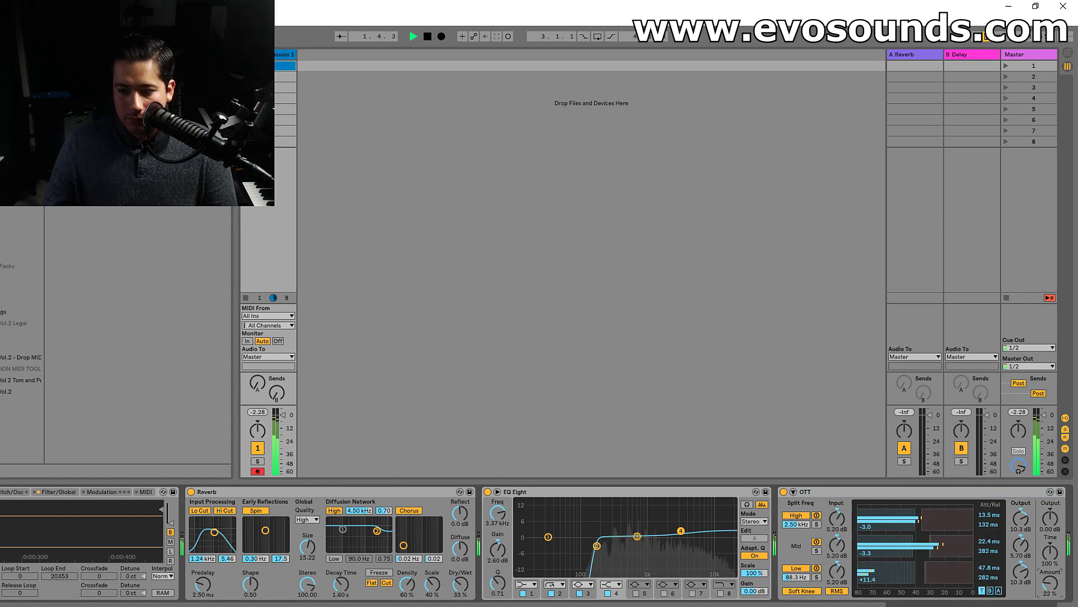
{"action": "key", "text": "space"}
{"action": "left_click_drag", "start_coordinate": [377, 498], "coordinate": [1061, 556]}
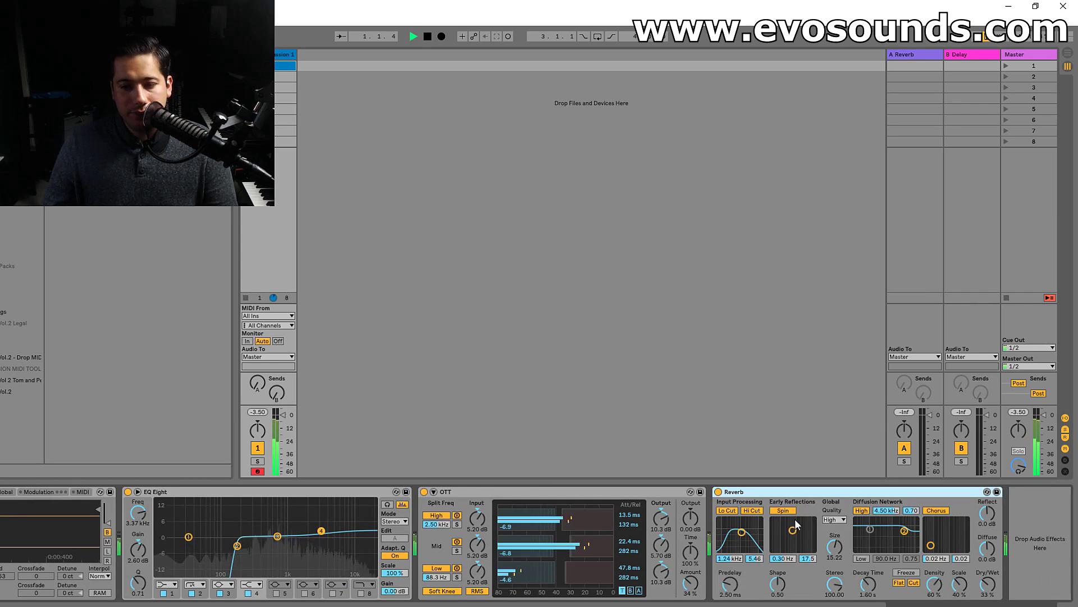
{"action": "key", "text": "ctrl+z"}
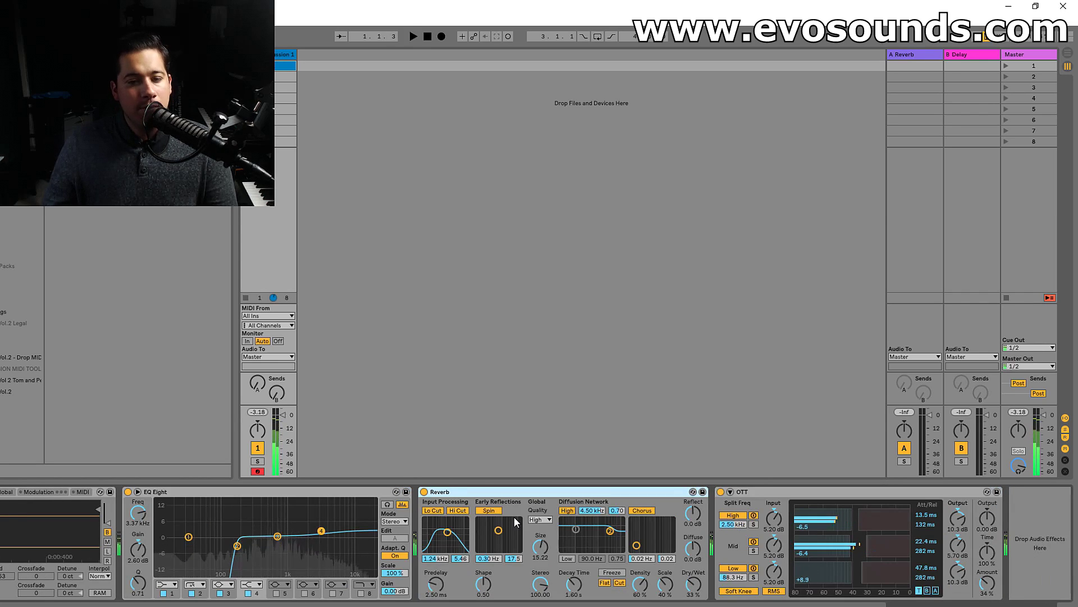
{"action": "key", "text": "ctrl+y"}
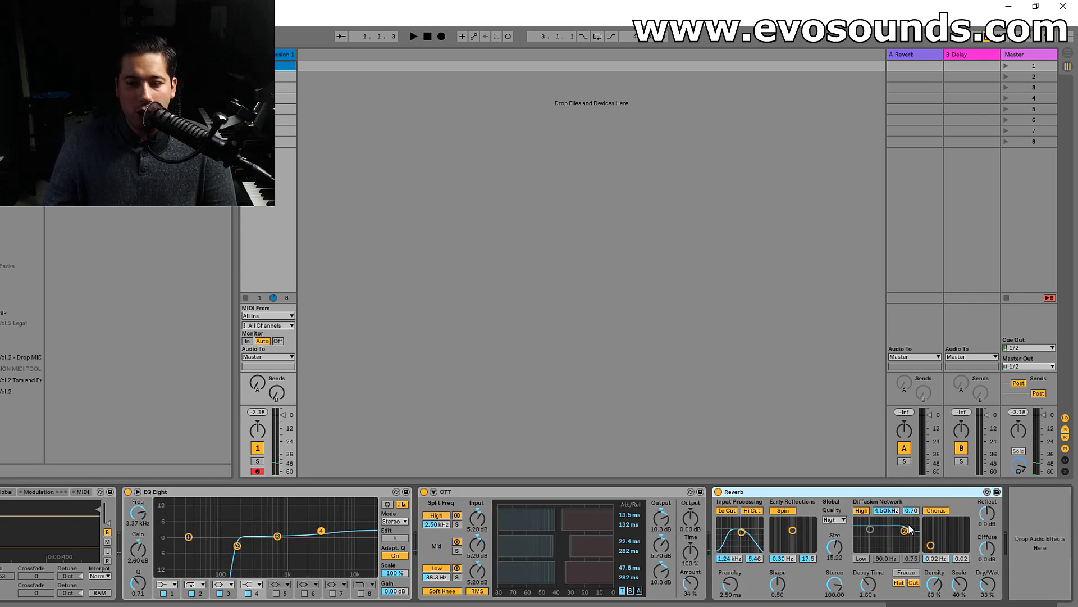
Play the pattern through the reordered effect chain and set the Reverb's Dry/Wet to 39 %
{"action": "key", "text": "space"}
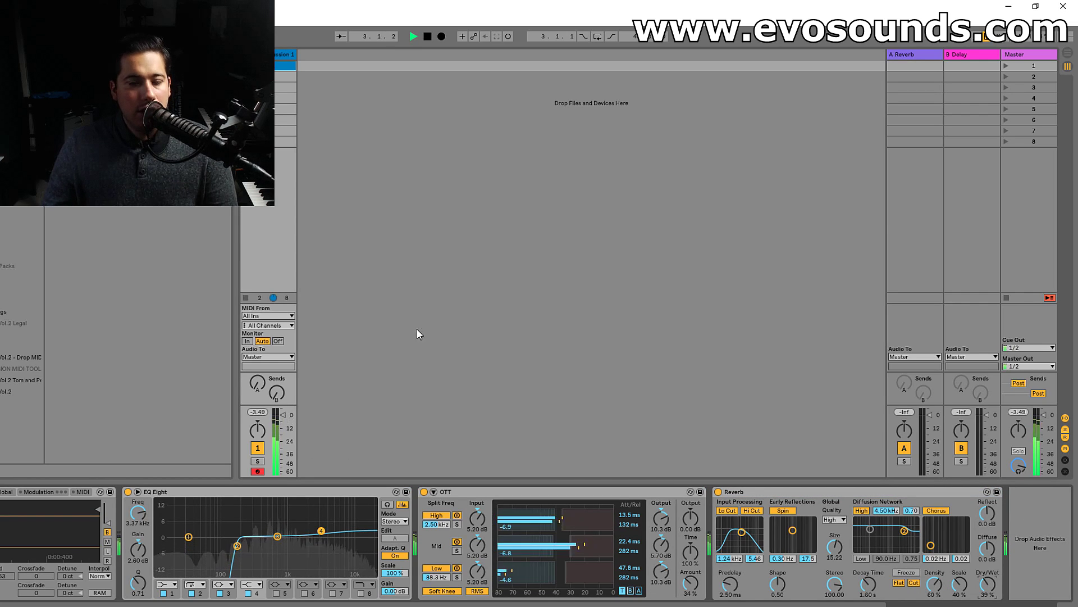
{"action": "key", "text": "space"}
{"action": "scroll", "coordinate": [534, 542], "scroll_direction": "left", "scroll_amount": 5}
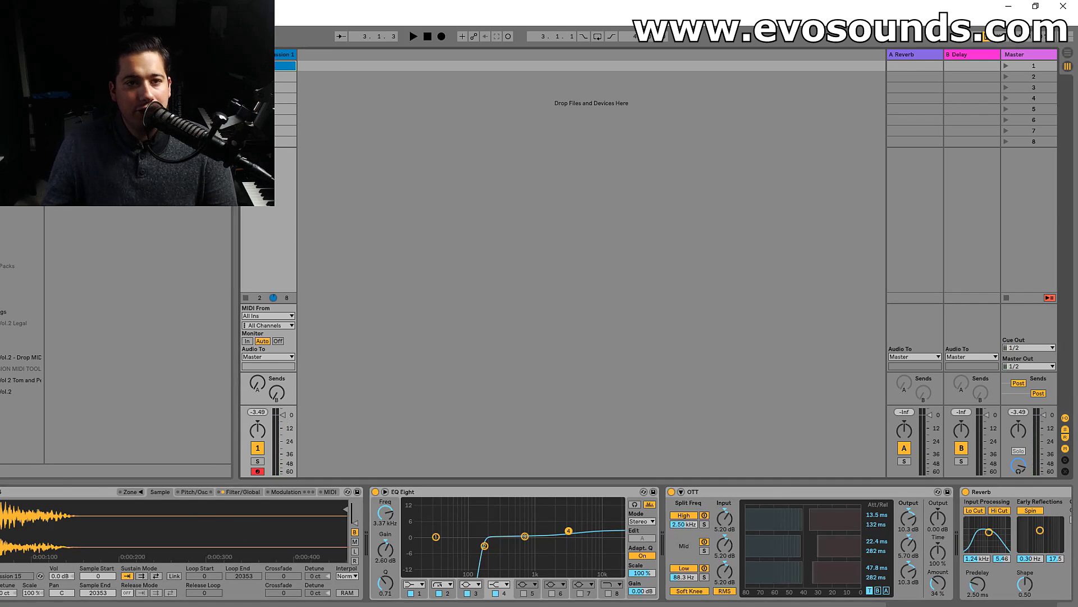
Show the percussion clip's notes and enlarge the MIDI note editor
{"action": "key", "text": "shift+Tab"}
{"action": "left_click_drag", "start_coordinate": [307, 481], "coordinate": [303, 211]}
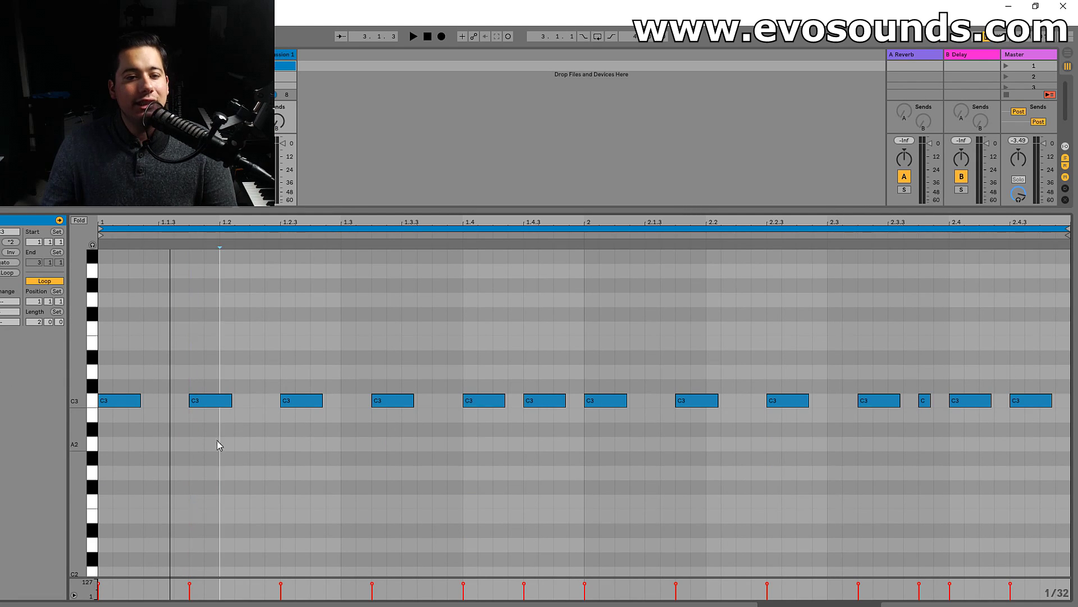
Try other pitches above and below C3 for the clip's second note, play the pattern, and return the note to C3
{"action": "left_click_drag", "start_coordinate": [209, 400], "coordinate": [209, 431]}
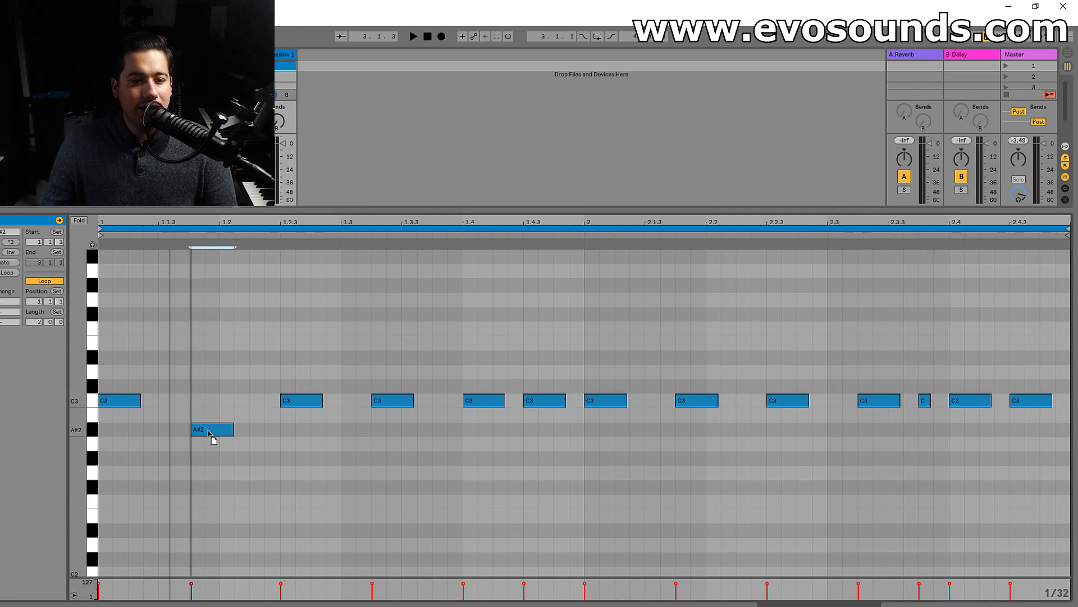
{"action": "key", "text": "Down"}
{"action": "key", "text": "Down"}
{"action": "key", "text": "Down"}
{"action": "key", "text": "Up"}
{"action": "key", "text": "Up"}
{"action": "key", "text": "Up"}
{"action": "key", "text": "Up"}
{"action": "key", "text": "Up"}
{"action": "key", "text": "Up"}
{"action": "key", "text": "Up"}
{"action": "key", "text": "Up"}
{"action": "key", "text": "Up"}
{"action": "key", "text": "Up"}
{"action": "key", "text": "Up"}
{"action": "key", "text": "Up"}
{"action": "key", "text": "Up"}
{"action": "key", "text": "Up"}
{"action": "key", "text": "Up"}
{"action": "key", "text": "Down"}
{"action": "key", "text": "Down"}
{"action": "key", "text": "Down"}
{"action": "key", "text": "Down"}
{"action": "key", "text": "Down"}
{"action": "key", "text": "Down"}
{"action": "key", "text": "Down"}
{"action": "key", "text": "Down"}
{"action": "key", "text": "Down"}
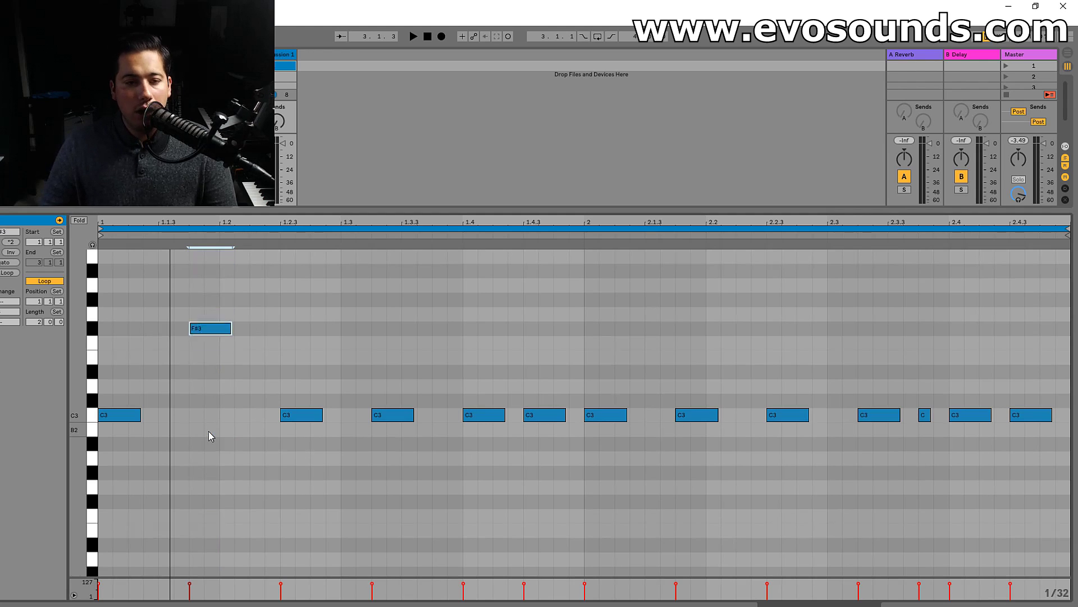
{"action": "key", "text": "space"}
{"action": "key", "text": "space"}
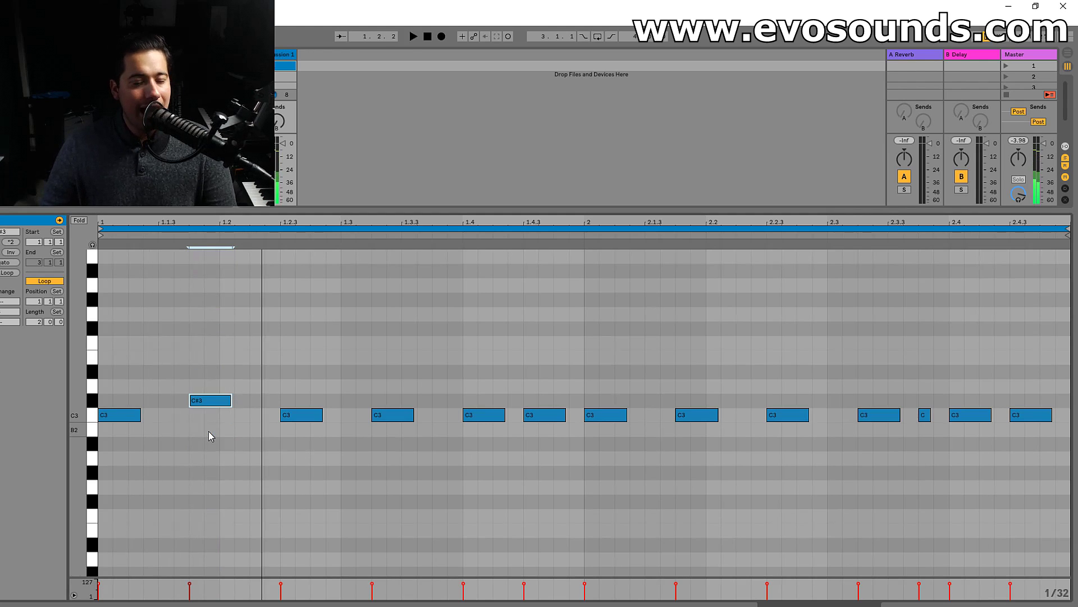
{"action": "key", "text": "Down"}
{"action": "scroll", "coordinate": [134, 450], "scroll_direction": "up", "scroll_amount": 3}
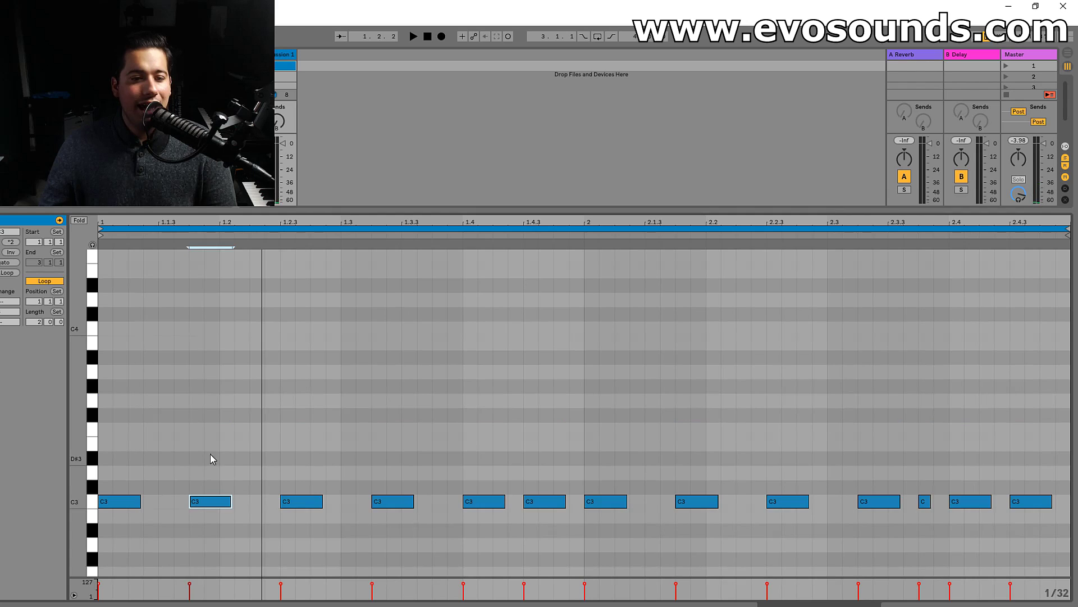
Try much higher pitches for the clip's second and third notes and play the pattern
{"action": "left_click_drag", "start_coordinate": [215, 502], "coordinate": [220, 387]}
{"action": "left_click_drag", "start_coordinate": [293, 508], "coordinate": [294, 403]}
{"action": "key", "text": "space"}
{"action": "key", "text": "space"}
Set the clip's second note to C#3, return the third note to C3, and play the pattern
{"action": "left_click", "coordinate": [218, 386], "text": "shift"}
{"action": "left_click_drag", "start_coordinate": [218, 386], "coordinate": [215, 484]}
{"action": "left_click", "coordinate": [286, 502]}
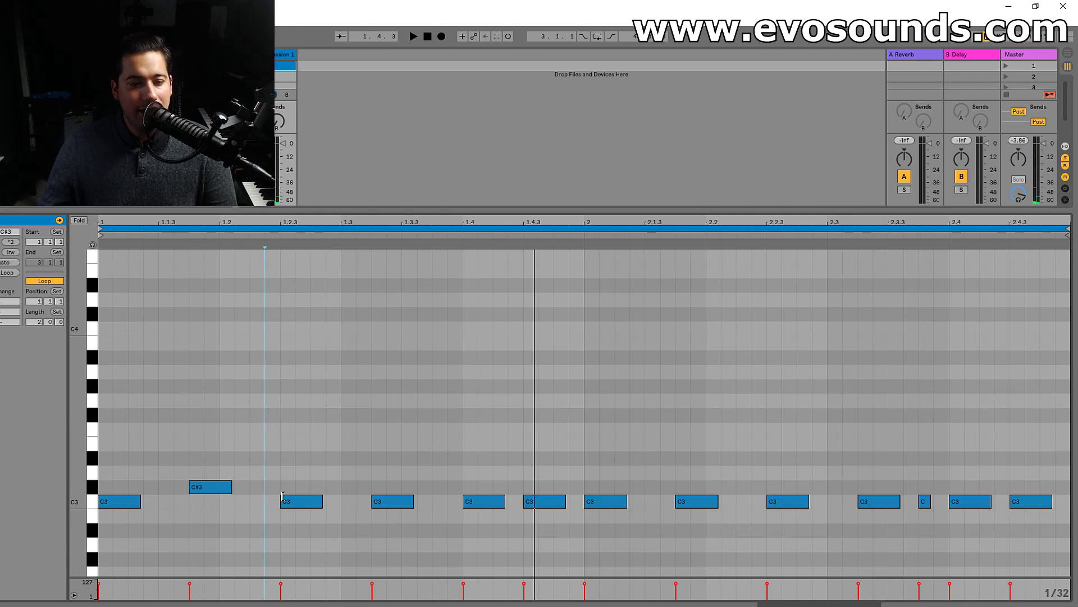
{"action": "key", "text": "space"}
Shorten the fourth note, add a short C3 note just after it, and play the pattern
{"action": "mouse_move", "coordinate": [414, 503]}
{"action": "left_mouse_down"}
{"action": "mouse_move", "coordinate": [403, 504]}
{"action": "mouse_move", "coordinate": [424, 503]}
{"action": "left_mouse_up"}
{"action": "key", "text": "space"}
{"action": "key", "text": "space"}
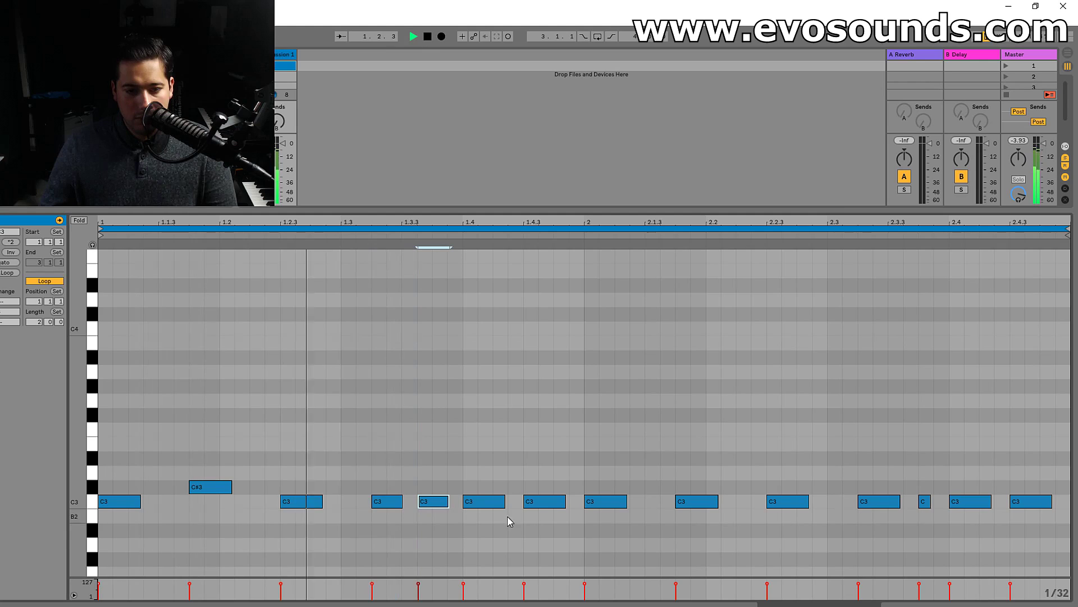
Remove the note at 1.4, shift the short note to end at that beat, raise it to C#3, and play the pattern
{"action": "left_click", "coordinate": [481, 506]}
{"action": "left_click_drag", "start_coordinate": [444, 505], "coordinate": [450, 509]}
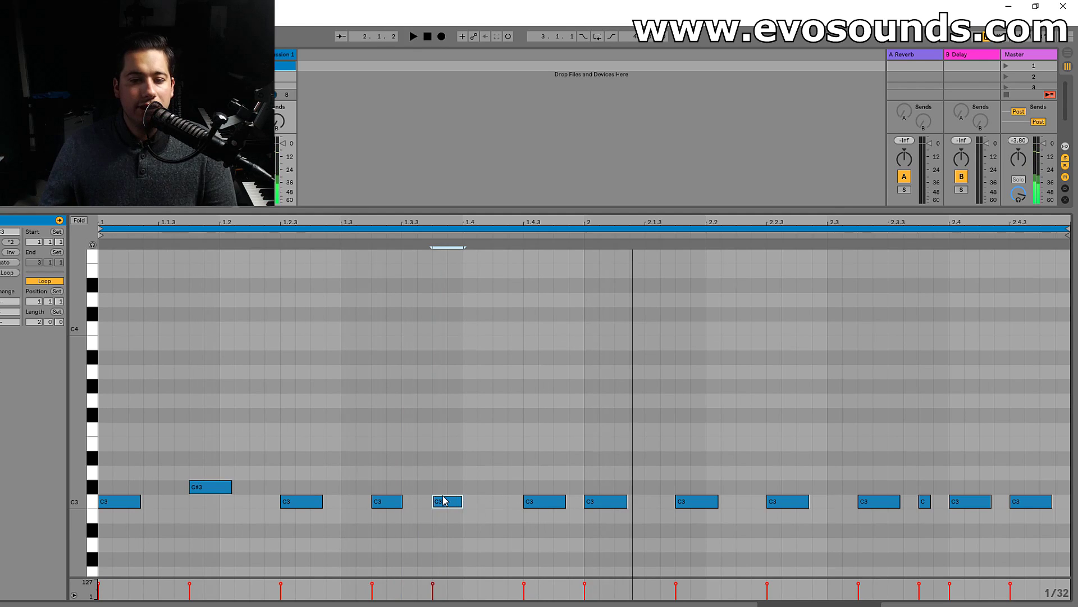
{"action": "key", "text": "Up"}
{"action": "key", "text": "space"}
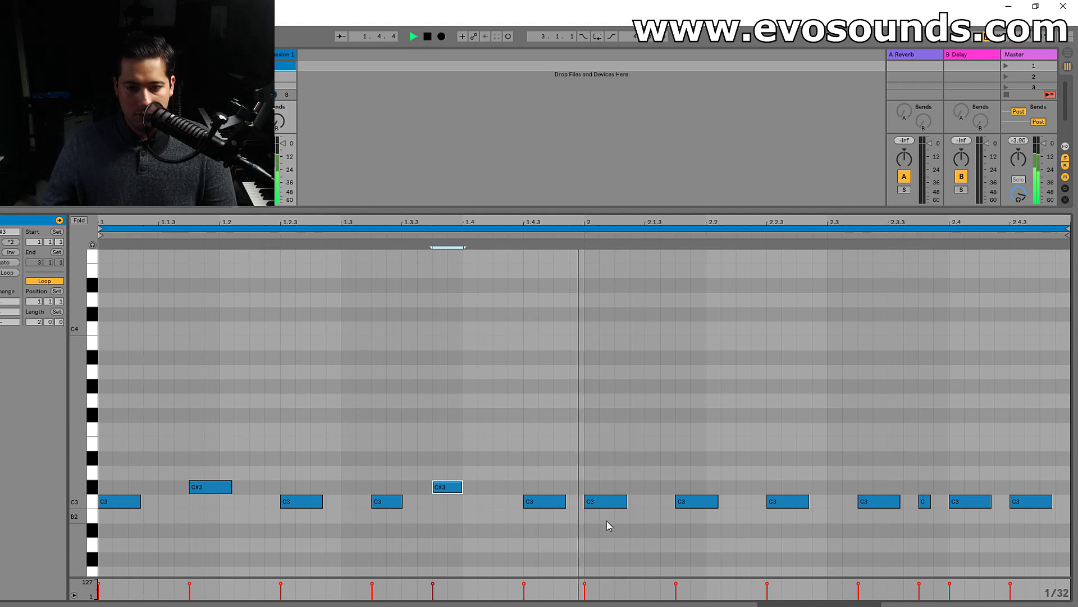
{"action": "left_click", "coordinate": [704, 501]}
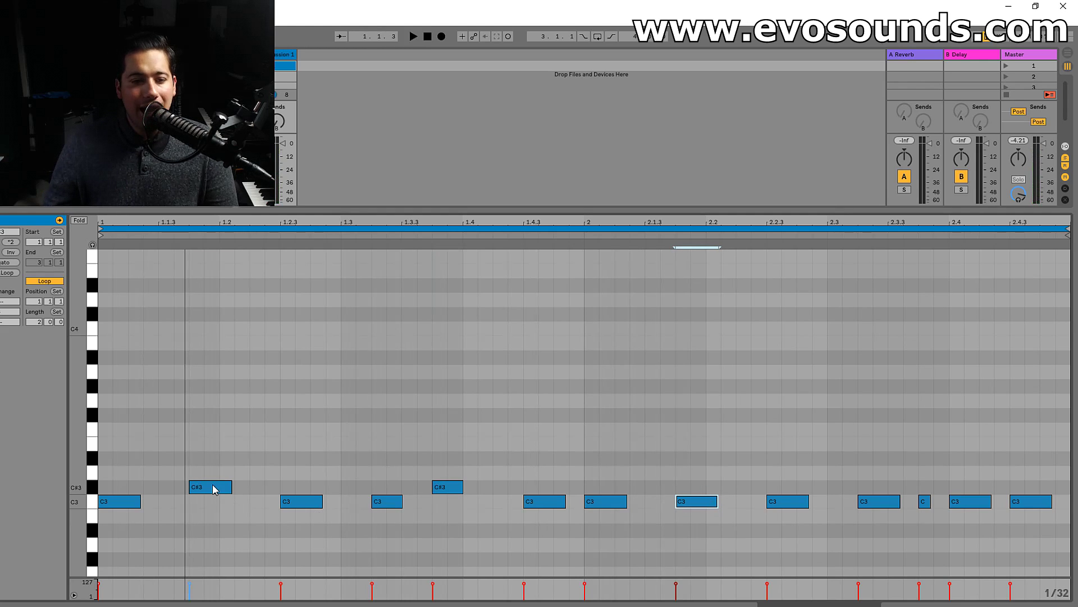
Try a descending line by raising the second note to G#3, the third to F3 and the fourth to D#3
{"action": "left_click_drag", "start_coordinate": [213, 490], "coordinate": [215, 389]}
{"action": "key", "text": "space"}
{"action": "left_click_drag", "start_coordinate": [298, 501], "coordinate": [301, 431]}
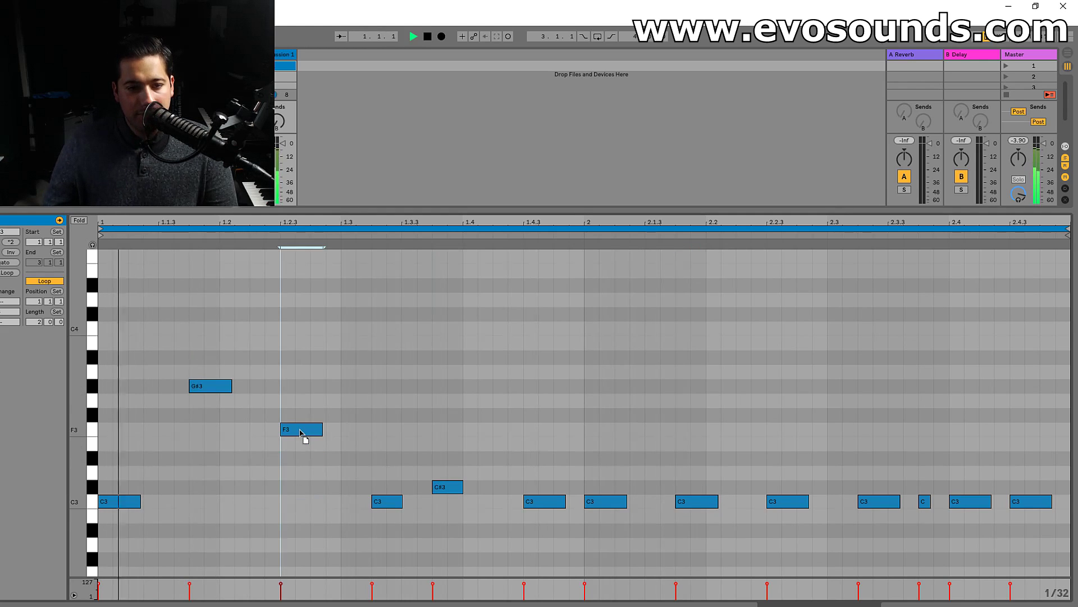
{"action": "left_click_drag", "start_coordinate": [393, 502], "coordinate": [392, 458]}
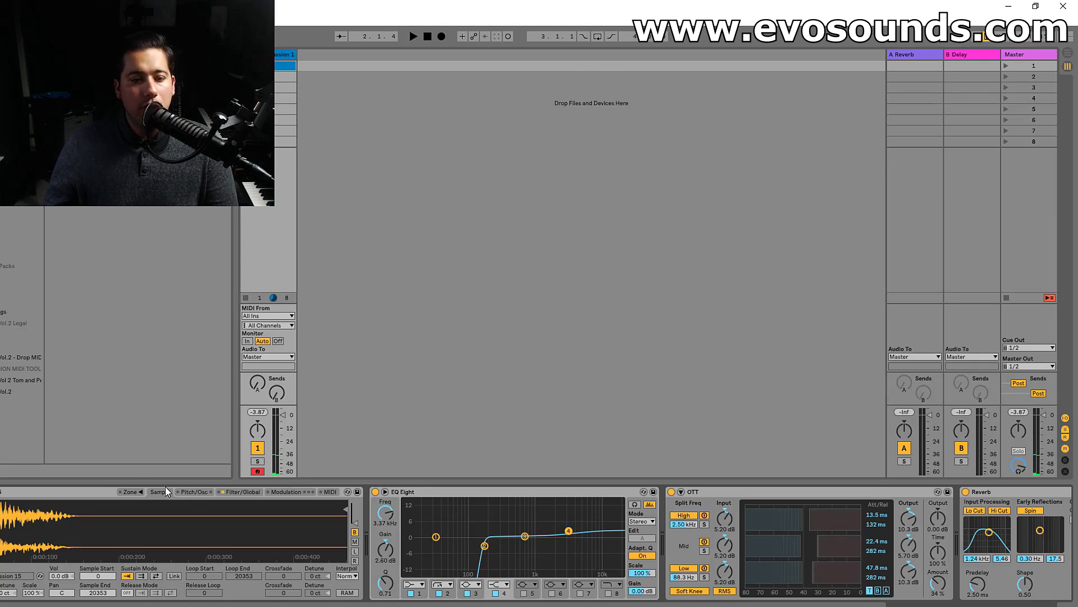
Show the sampler's pitch and oscillator settings, enable the oscillator, and set its Volume to -22 dB
{"action": "left_click", "coordinate": [194, 493]}
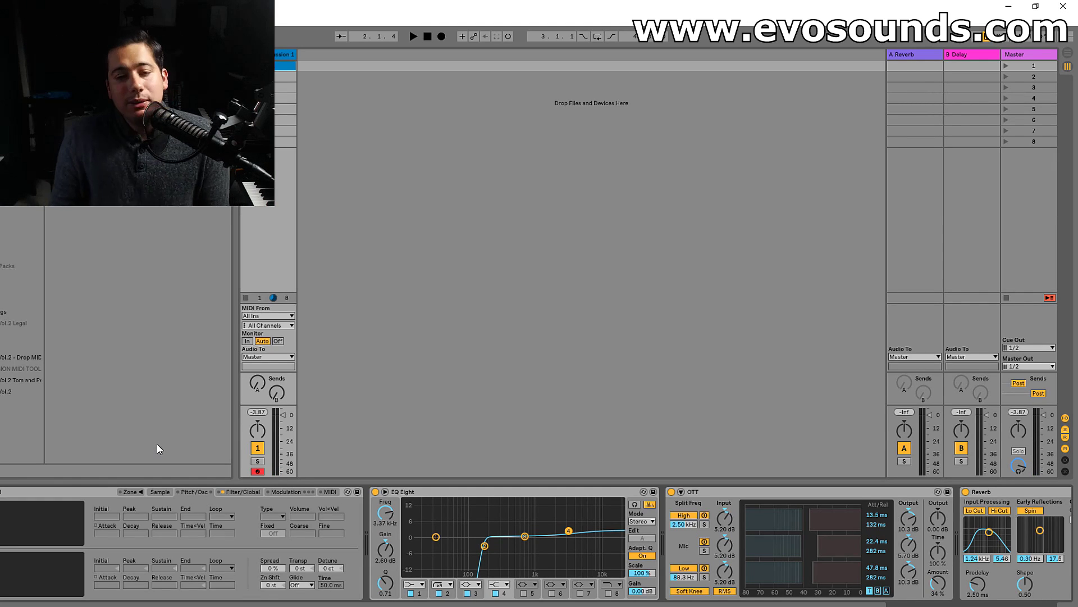
{"action": "left_click", "coordinate": [160, 492]}
{"action": "left_click", "coordinate": [187, 489]}
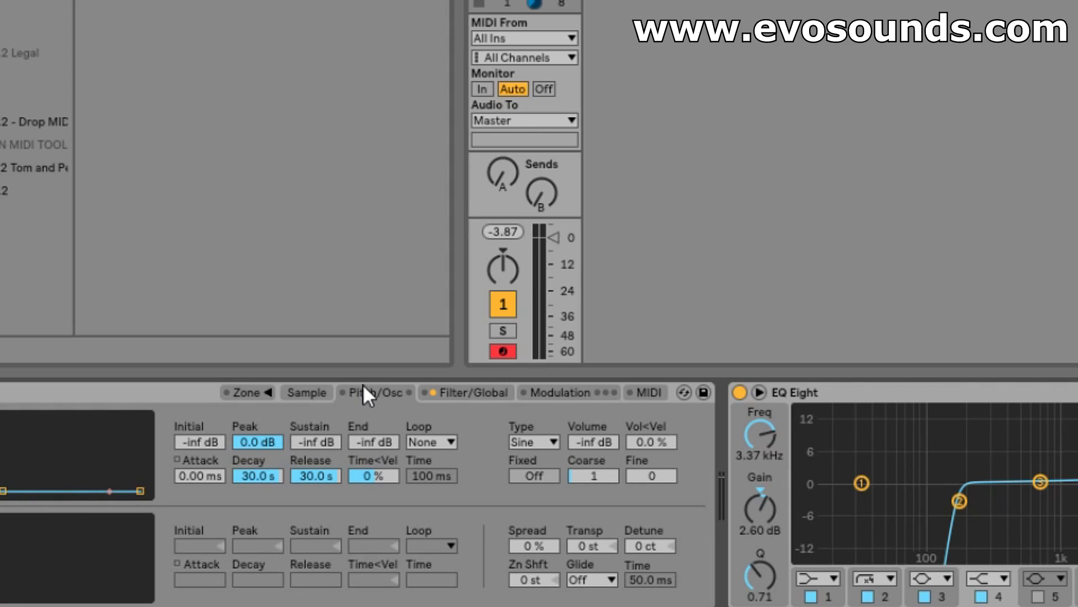
{"action": "mouse_move", "coordinate": [597, 444]}
{"action": "left_mouse_down"}
{"action": "mouse_move", "coordinate": [597, 427]}
{"action": "mouse_move", "coordinate": [598, 448]}
{"action": "left_mouse_up"}
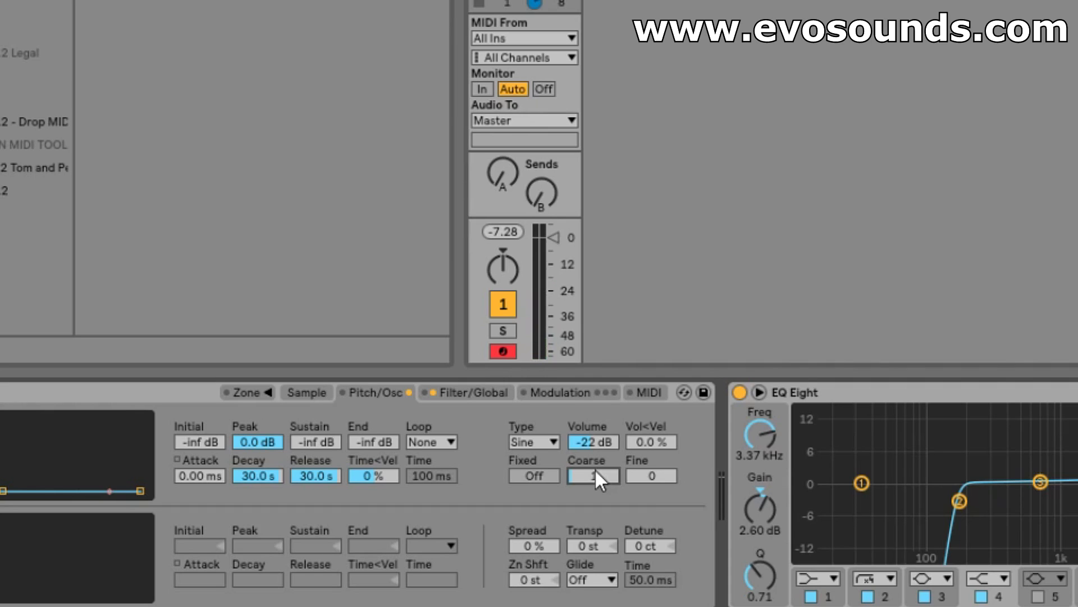
Try the oscillator's Coarse tuning at values up to 33 and set it to 2
{"action": "left_click_drag", "start_coordinate": [595, 468], "coordinate": [588, 472]}
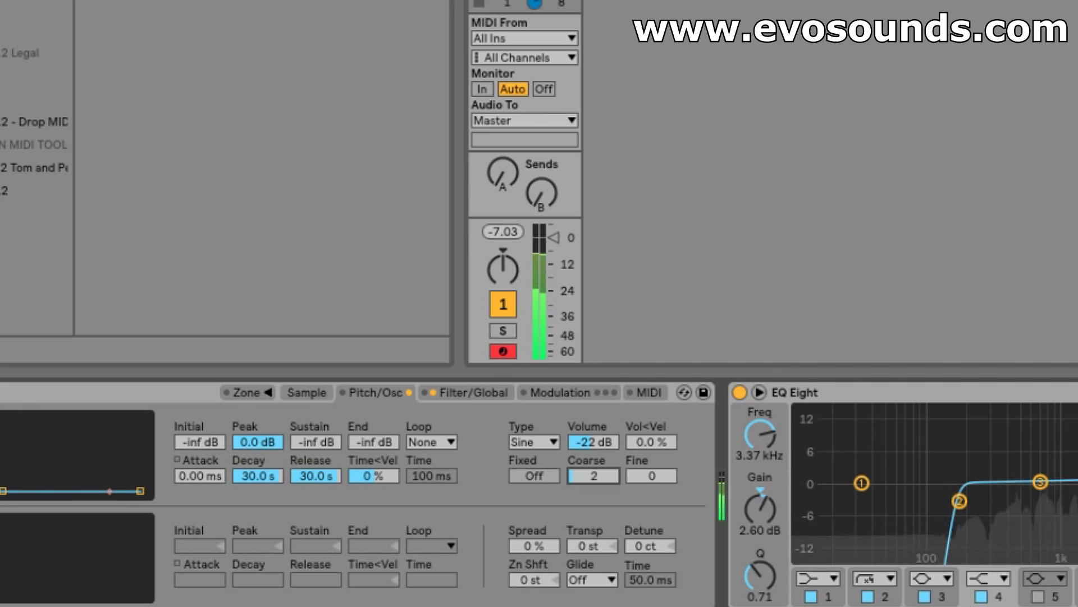
{"action": "left_click_drag", "start_coordinate": [587, 472], "coordinate": [587, 467]}
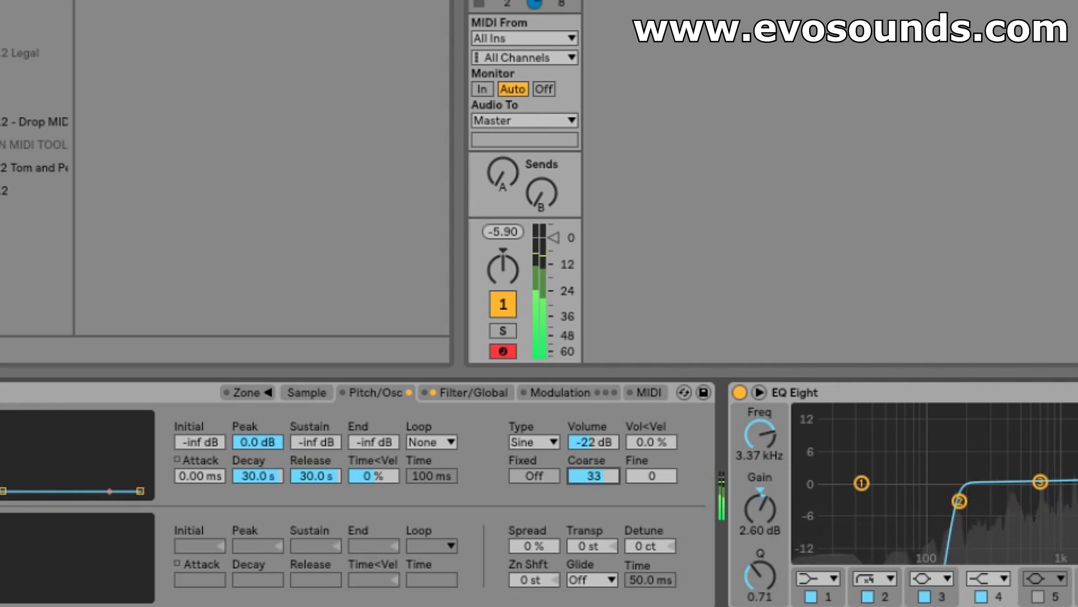
{"action": "left_click_drag", "start_coordinate": [594, 475], "coordinate": [595, 478]}
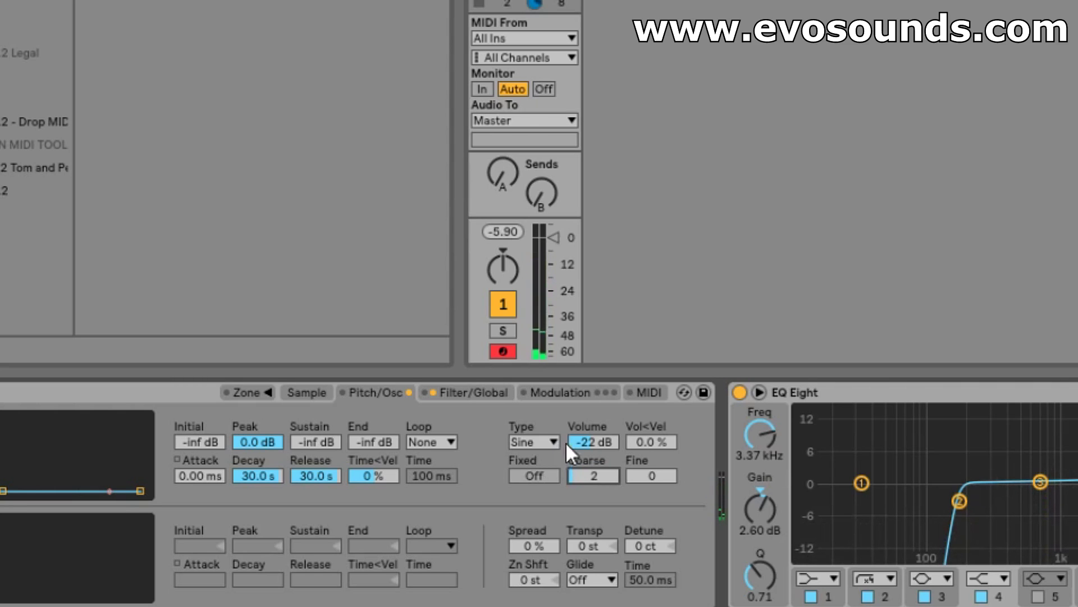
Set the oscillator's Decay to 174 ms, Volume to -20 dB and Coarse to 3 while playing the pattern
{"action": "left_click_drag", "start_coordinate": [255, 475], "coordinate": [255, 494]}
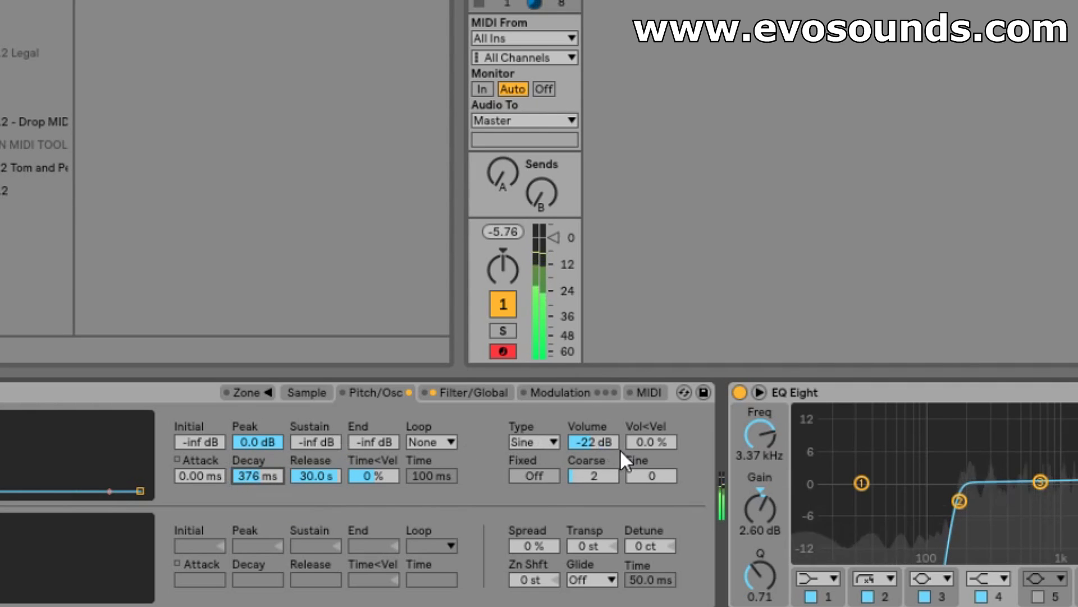
{"action": "left_click_drag", "start_coordinate": [617, 442], "coordinate": [617, 431]}
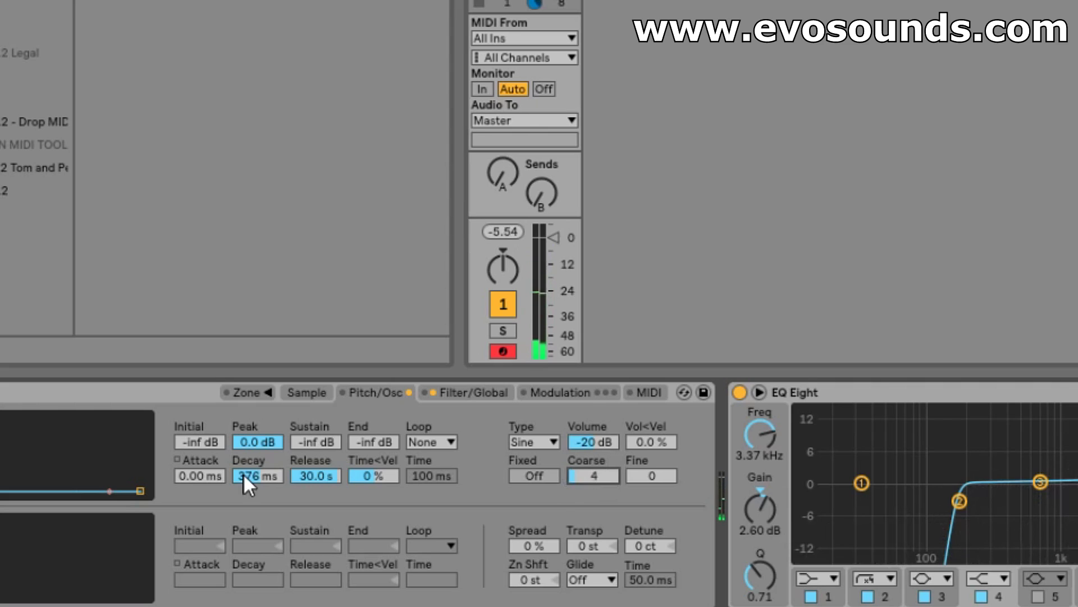
{"action": "left_click_drag", "start_coordinate": [258, 476], "coordinate": [258, 478]}
{"action": "key", "text": "space"}
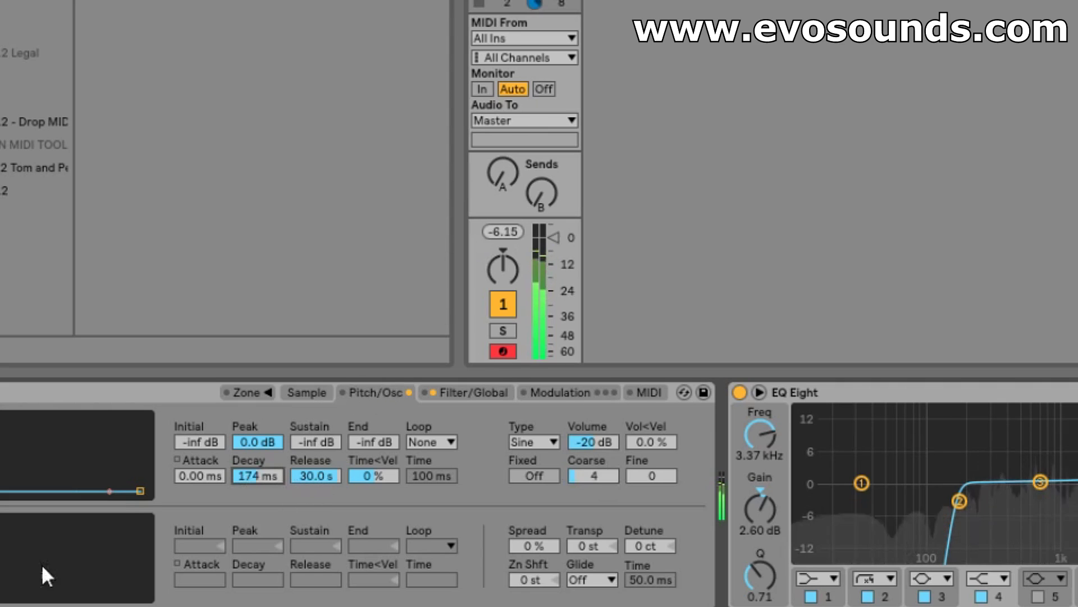
{"action": "left_click_drag", "start_coordinate": [585, 477], "coordinate": [584, 484]}
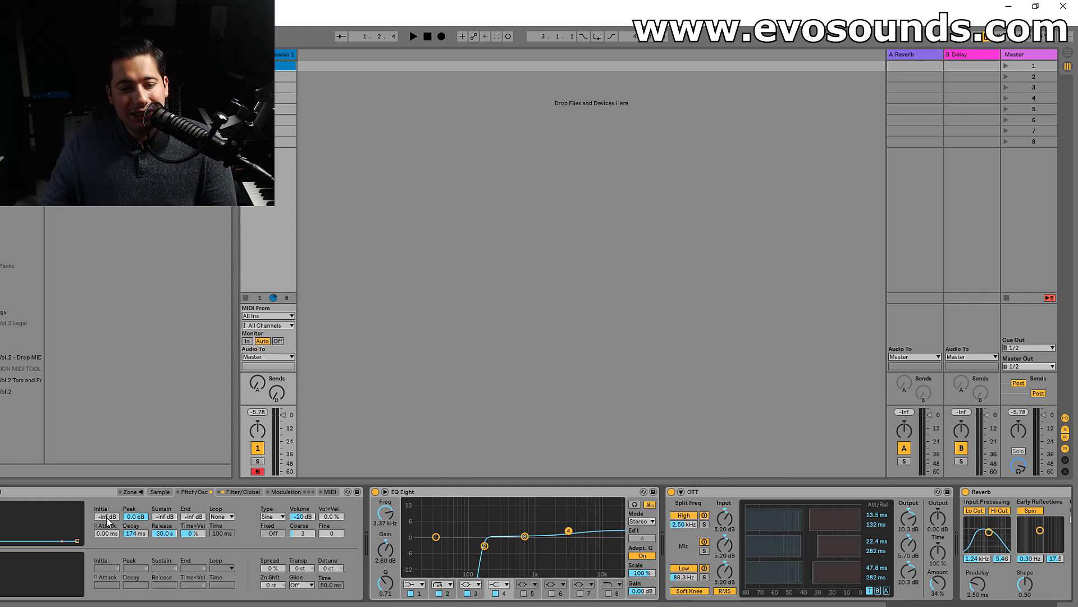
Try longer oscillator Attack times up to 2.03 s and return the Attack to 0 ms
{"action": "mouse_move", "coordinate": [107, 533]}
{"action": "left_mouse_down"}
{"action": "mouse_move", "coordinate": [107, 514]}
{"action": "mouse_move", "coordinate": [107, 534]}
{"action": "left_mouse_up"}
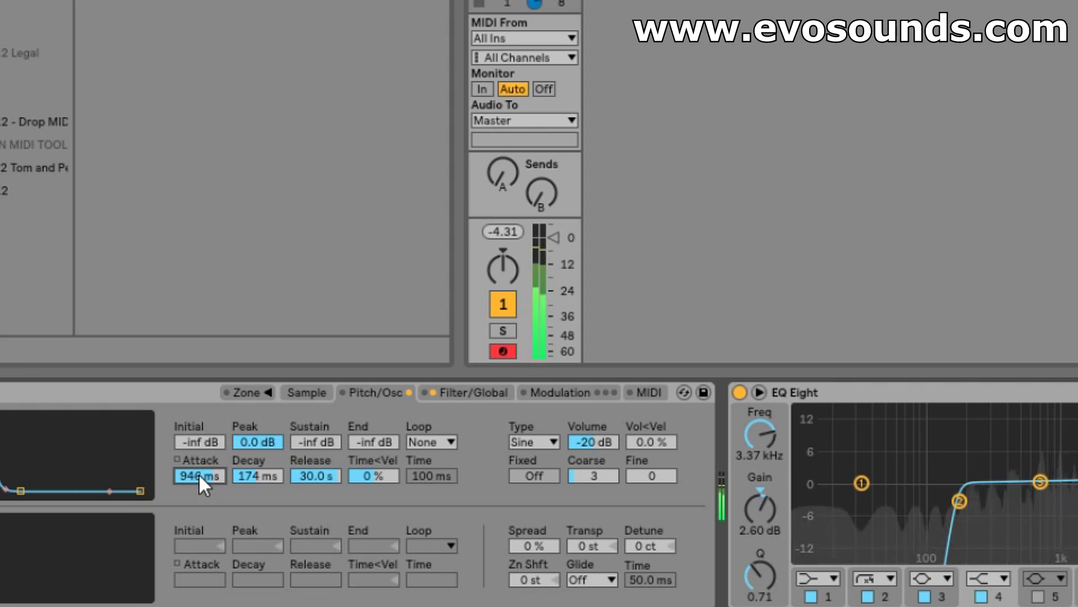
{"action": "left_click_drag", "start_coordinate": [107, 533], "coordinate": [107, 508]}
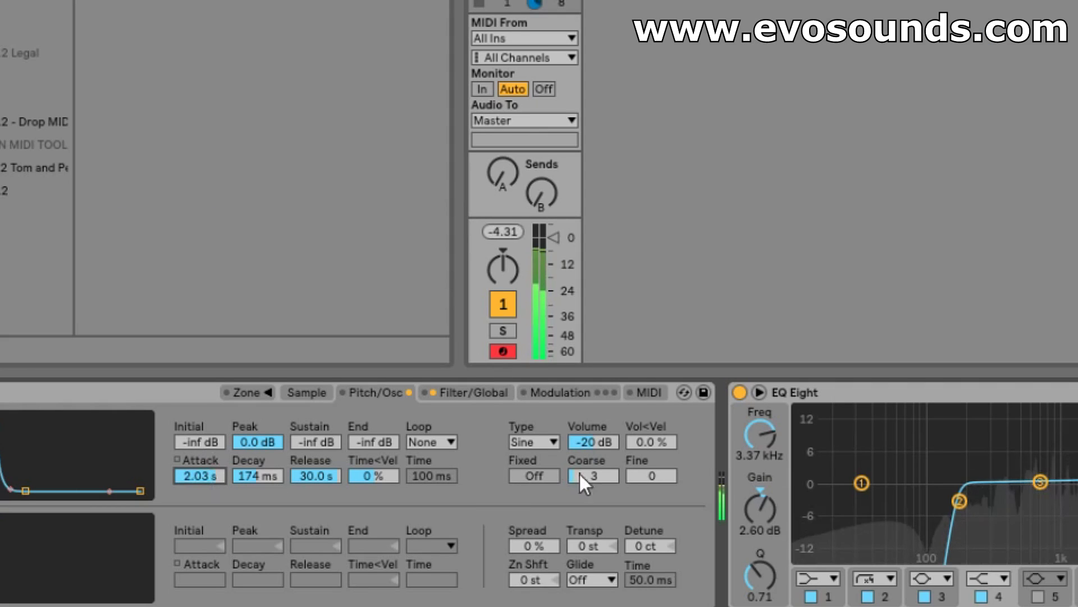
{"action": "left_click_drag", "start_coordinate": [200, 475], "coordinate": [208, 522]}
Set the oscillator's Decay to 104 ms and its Coarse tuning to 2
{"action": "mouse_move", "coordinate": [257, 476]}
{"action": "left_mouse_down"}
{"action": "mouse_move", "coordinate": [257, 464]}
{"action": "mouse_move", "coordinate": [267, 486]}
{"action": "left_mouse_up"}
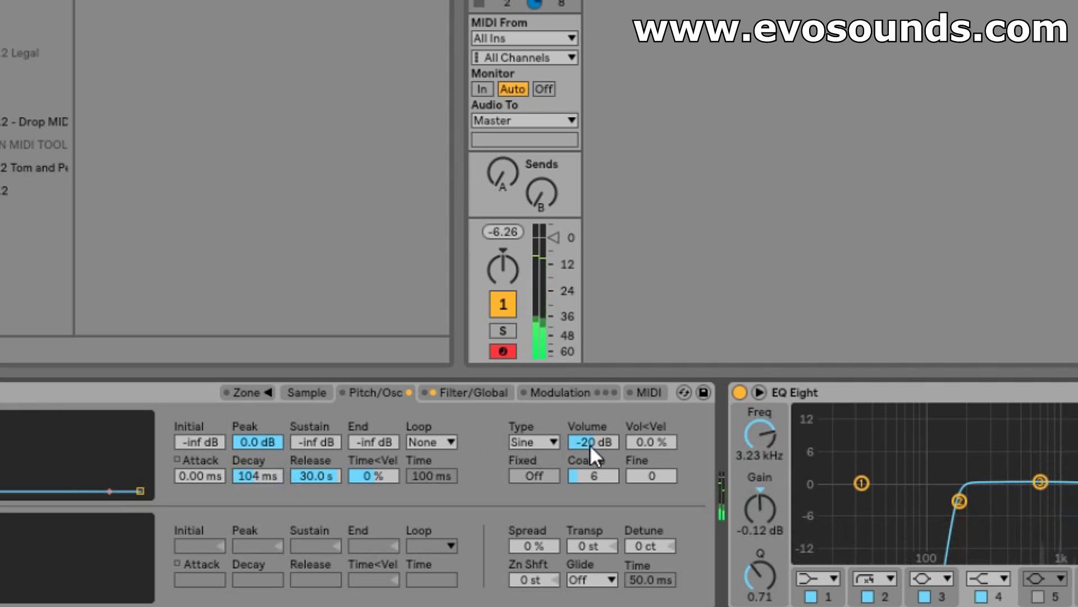
{"action": "left_click_drag", "start_coordinate": [599, 480], "coordinate": [599, 486]}
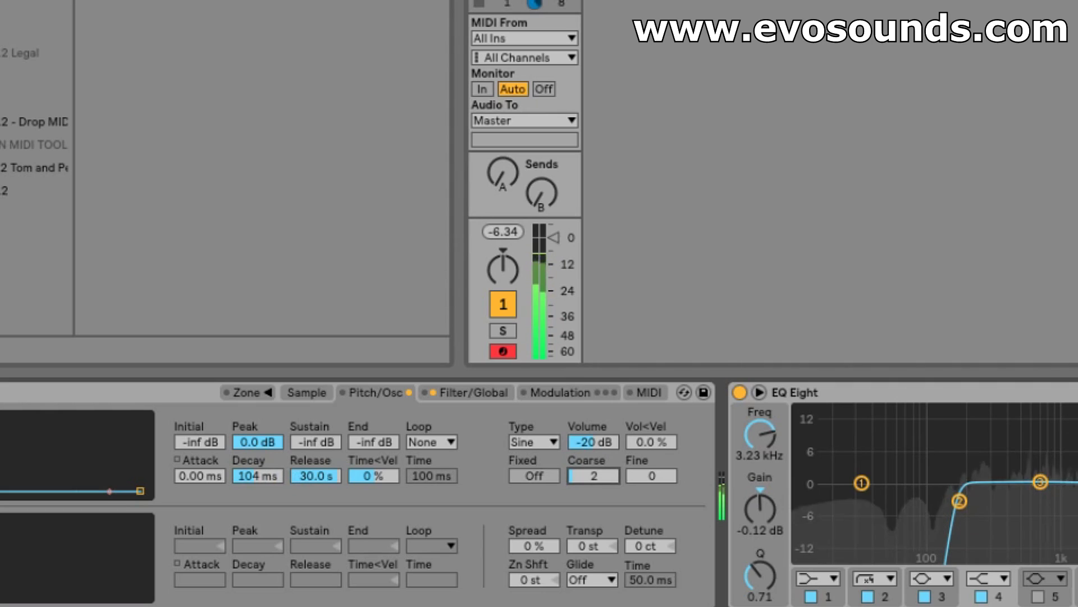
{"action": "left_click", "coordinate": [2, 416]}
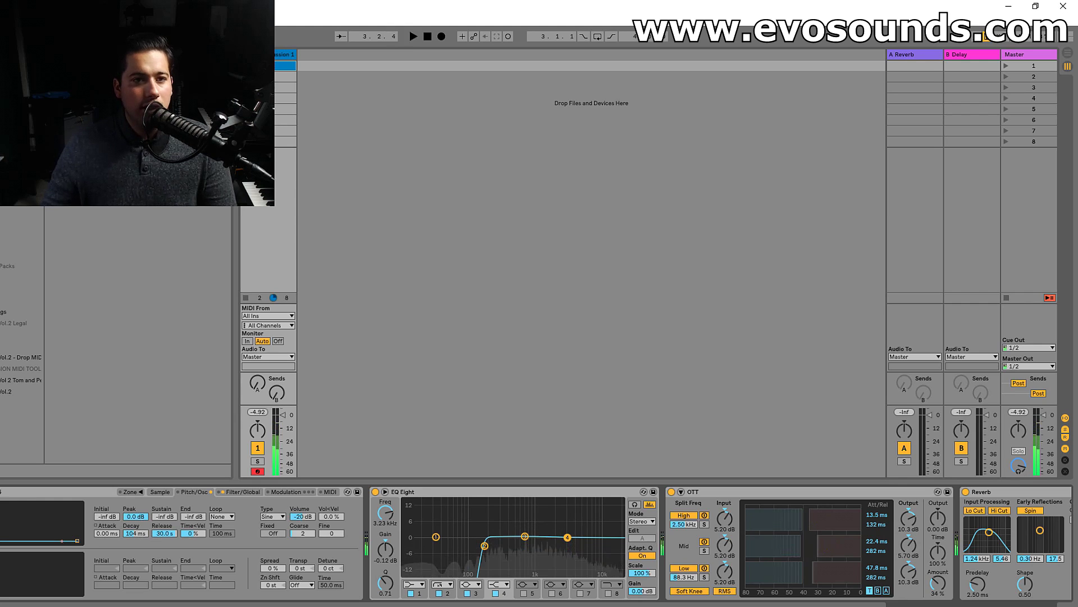
In the percussion clip, lower the second note to C#3 and the third and fourth notes to C3, and play the pattern
{"action": "double_click", "coordinate": [286, 65]}
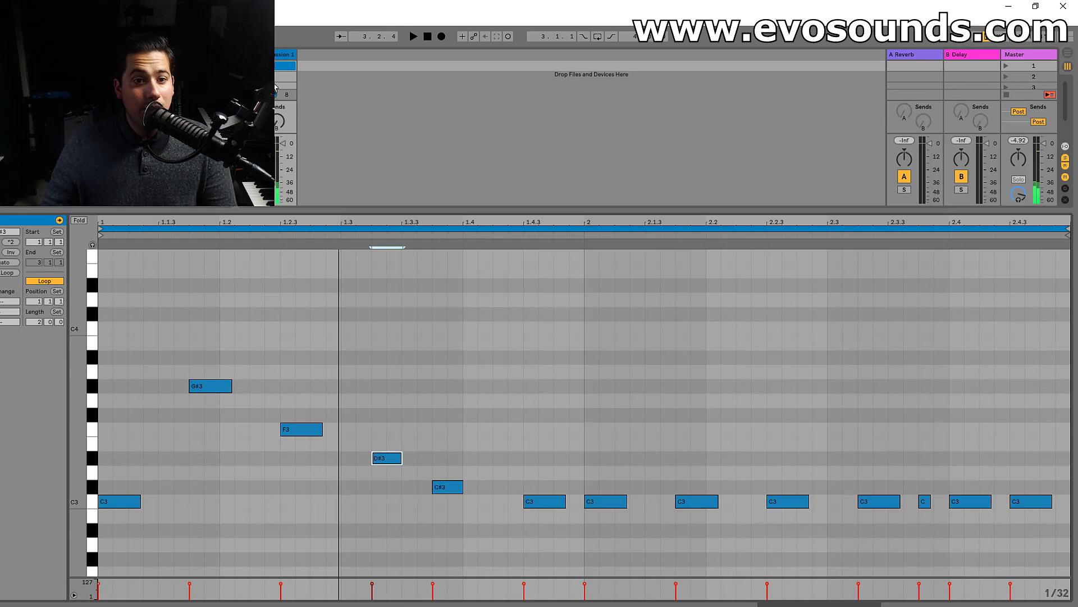
{"action": "scroll", "coordinate": [238, 471], "scroll_direction": "down", "scroll_amount": 1}
{"action": "left_click", "coordinate": [238, 471]}
{"action": "left_click_drag", "start_coordinate": [211, 347], "coordinate": [211, 414]}
{"action": "left_click_drag", "start_coordinate": [296, 390], "coordinate": [303, 438]}
{"action": "left_click", "coordinate": [386, 415]}
{"action": "left_click_drag", "start_coordinate": [386, 433], "coordinate": [392, 465]}
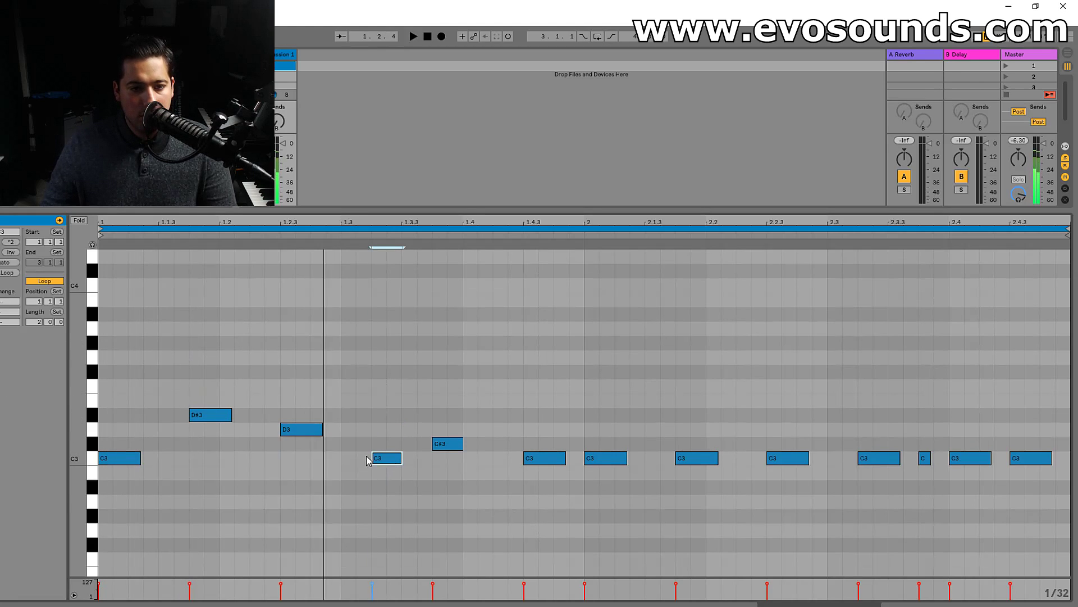
{"action": "left_click_drag", "start_coordinate": [219, 421], "coordinate": [220, 450]}
{"action": "left_click_drag", "start_coordinate": [302, 432], "coordinate": [301, 463]}
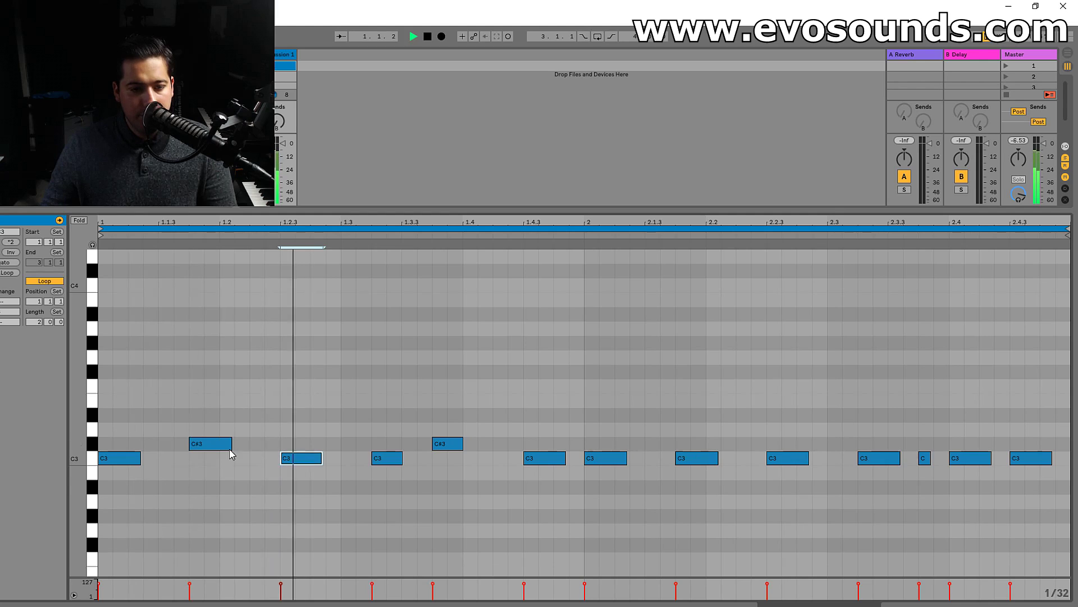
{"action": "scroll", "coordinate": [227, 448], "scroll_direction": "down", "scroll_amount": 3}
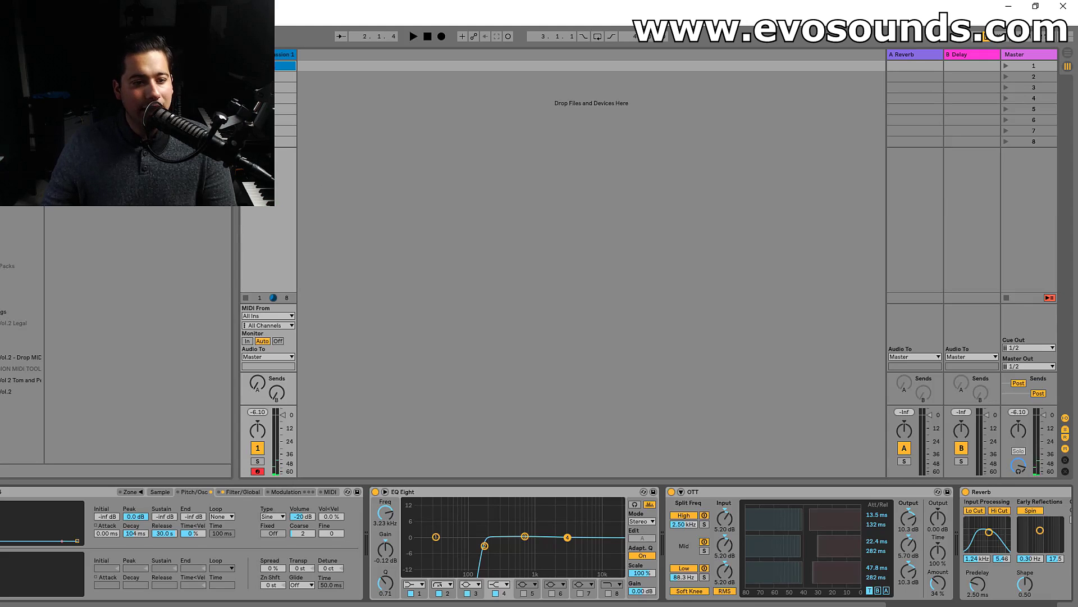
{"action": "key", "text": "space"}
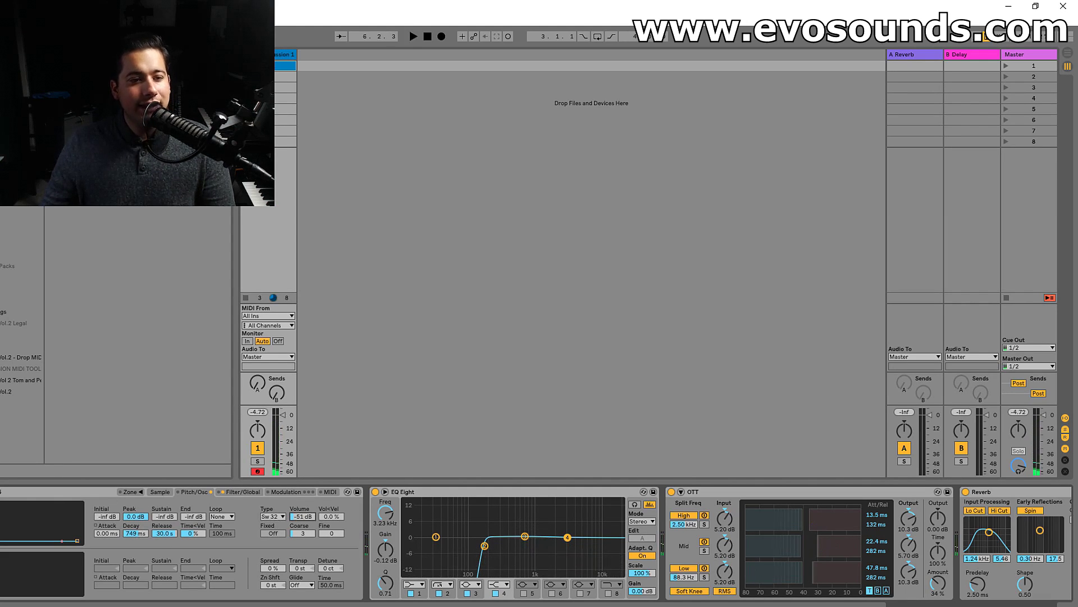
Replace the sampler's sample with FR2 Percussion 11.wav from the sample pack and play the pattern
{"action": "left_click", "coordinate": [11, 392]}
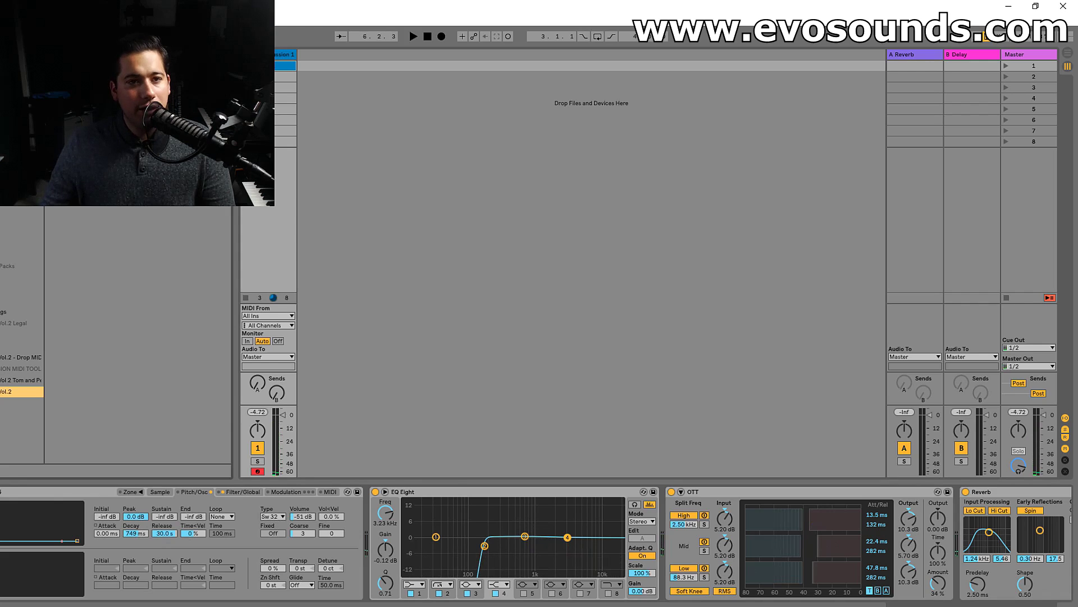
{"action": "left_click", "coordinate": [118, 323]}
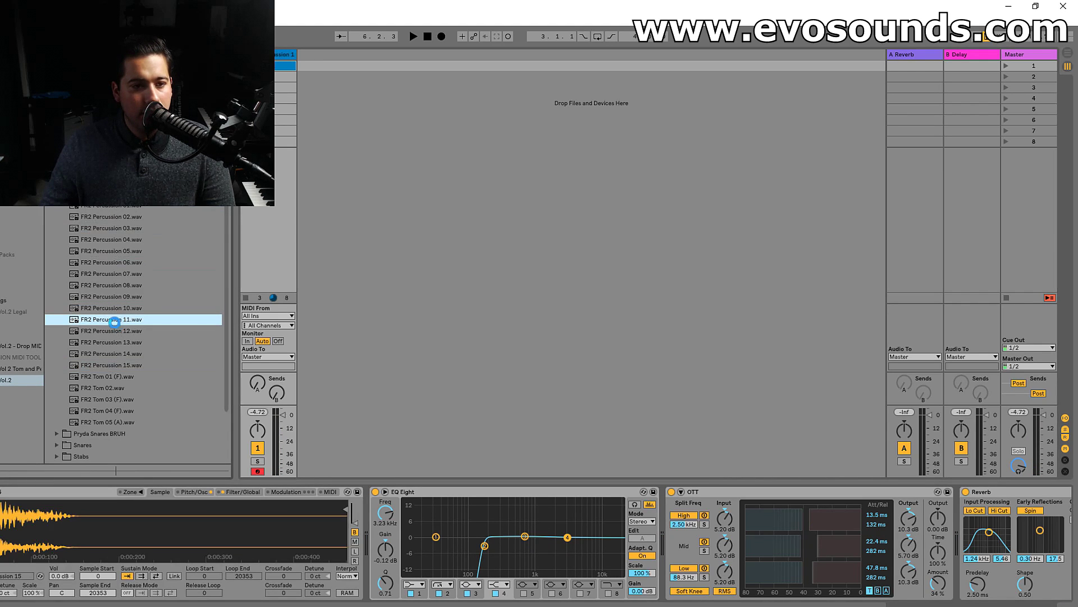
{"action": "double_click", "coordinate": [112, 320]}
{"action": "key", "text": "ctrl+z"}
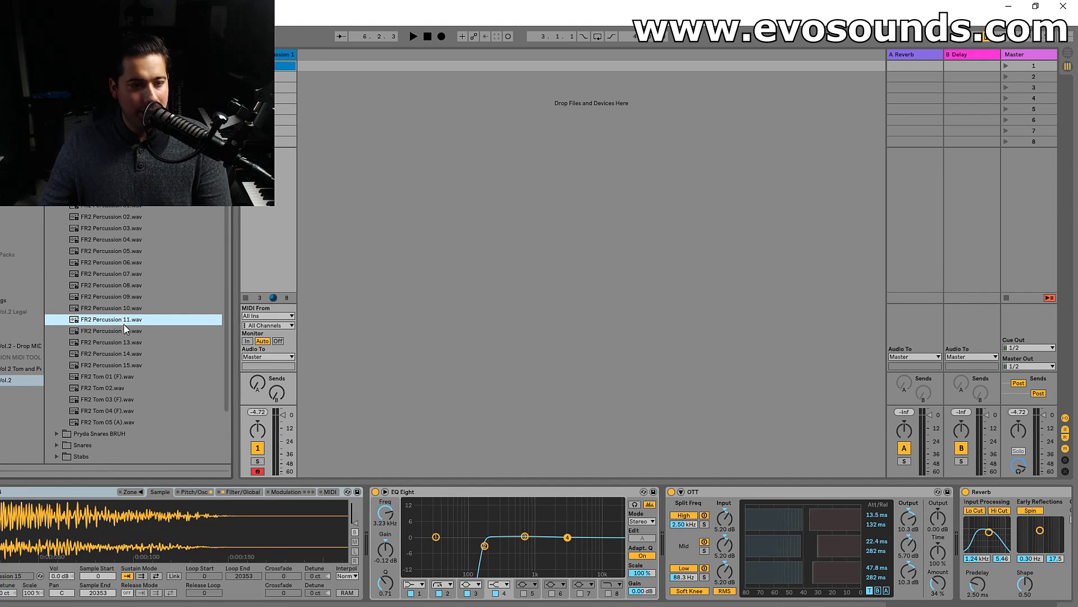
{"action": "left_click_drag", "start_coordinate": [117, 320], "coordinate": [100, 518]}
{"action": "key", "text": "space"}
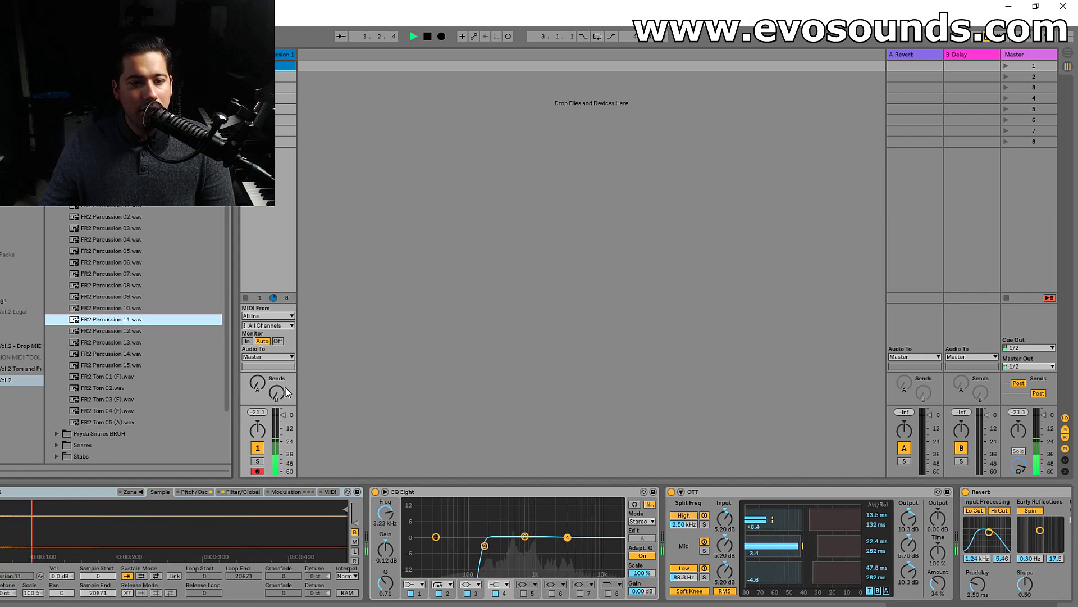
Change the sampler's oscillator waveform to Sine and turn on its pitch envelope
{"action": "left_click", "coordinate": [193, 492]}
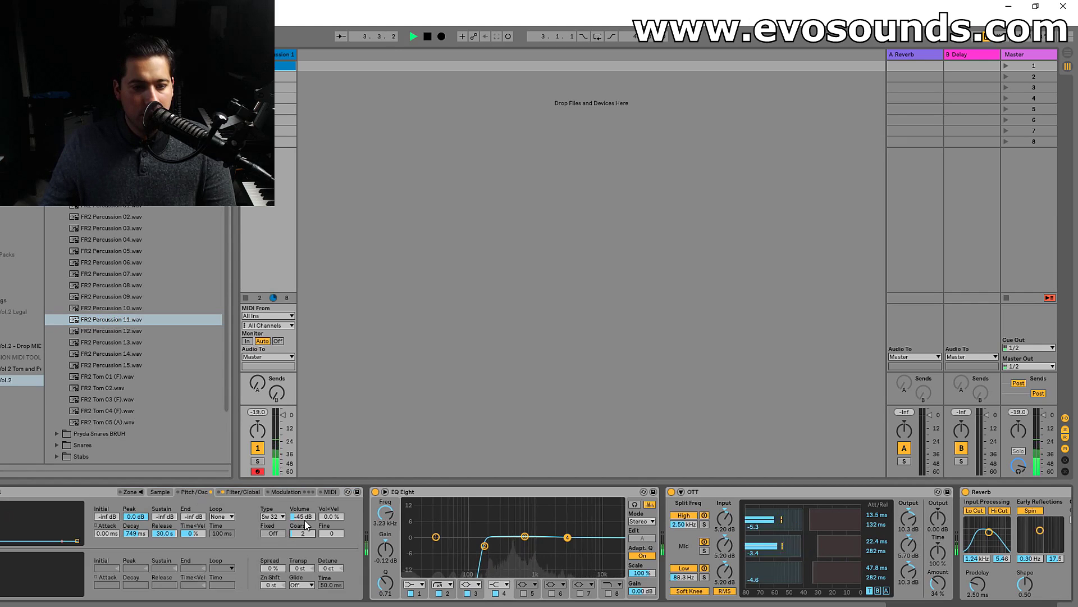
{"action": "left_click", "coordinate": [282, 516]}
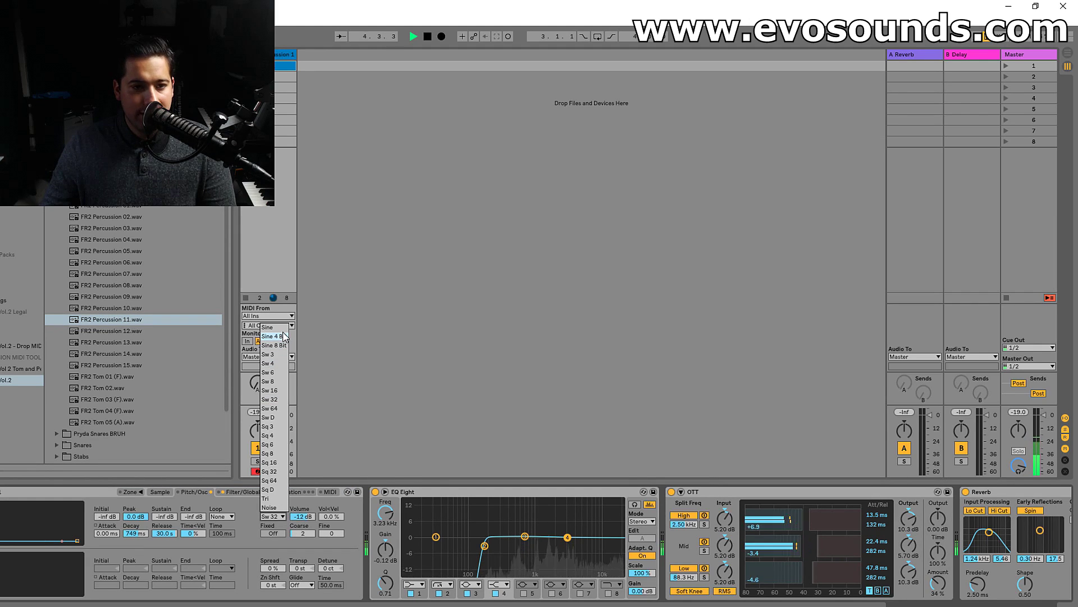
{"action": "left_click", "coordinate": [268, 328]}
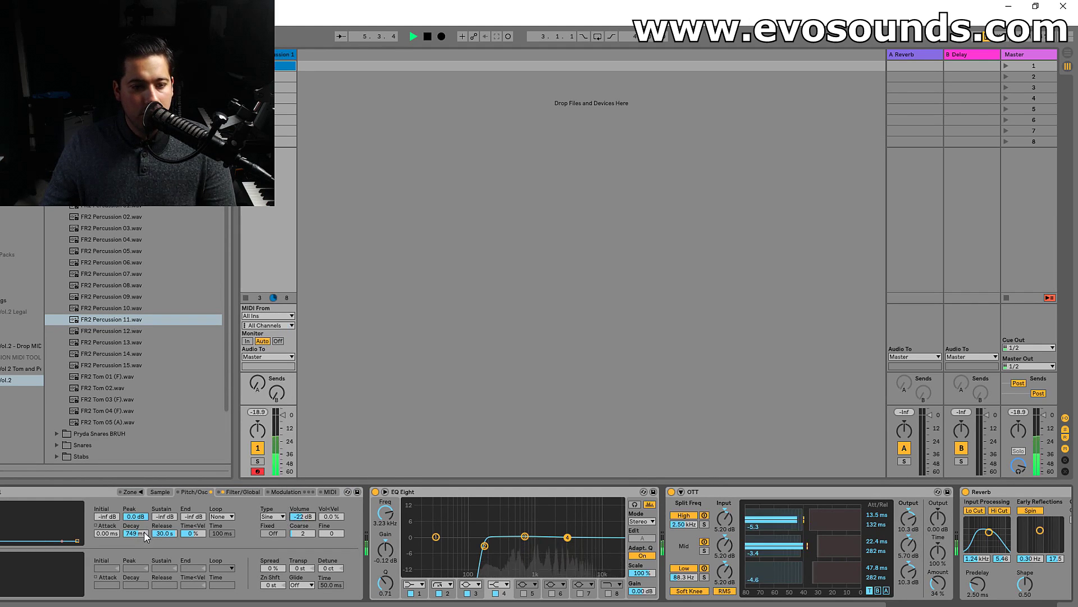
{"action": "left_click", "coordinate": [1, 560]}
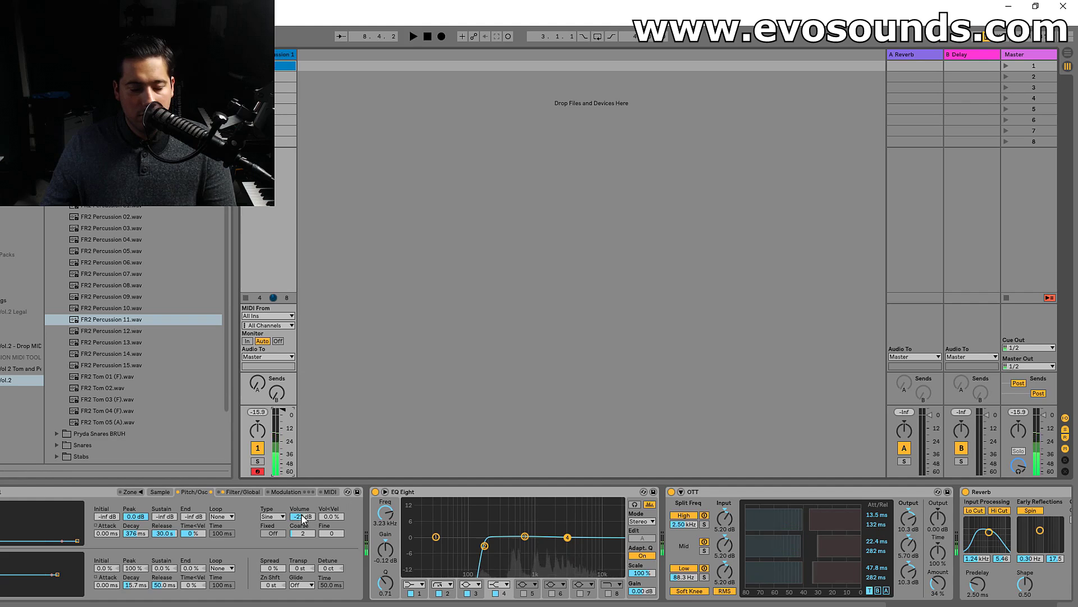
Transpose all notes in the percussion clip down one octave to C2 and C#2 and play the pattern
{"action": "left_click", "coordinate": [242, 491]}
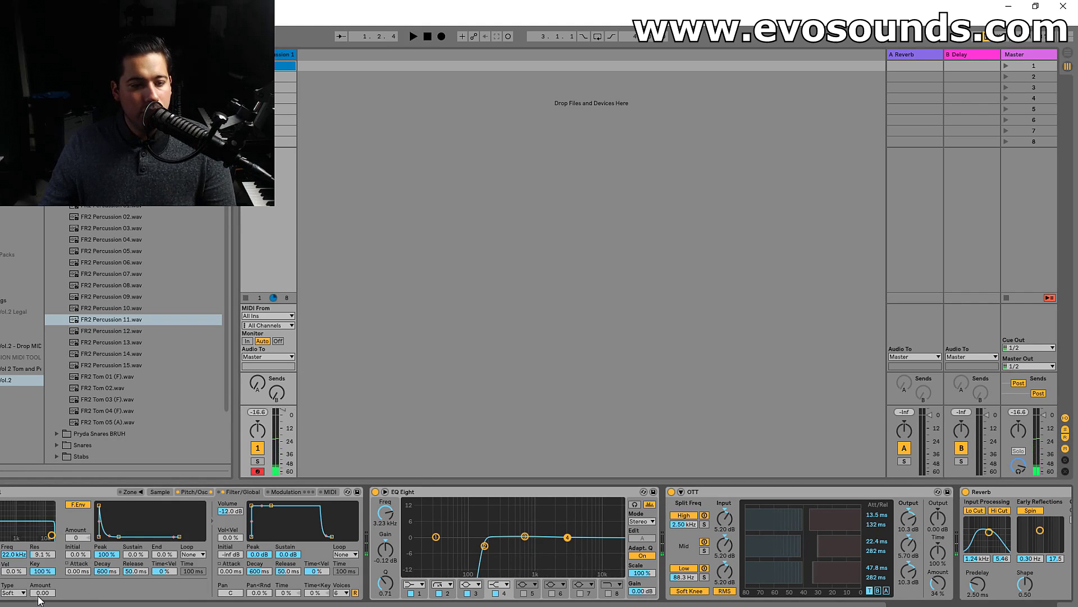
{"action": "left_click", "coordinate": [195, 492]}
{"action": "double_click", "coordinate": [282, 68]}
{"action": "scroll", "coordinate": [200, 392], "scroll_direction": "up", "scroll_amount": 4}
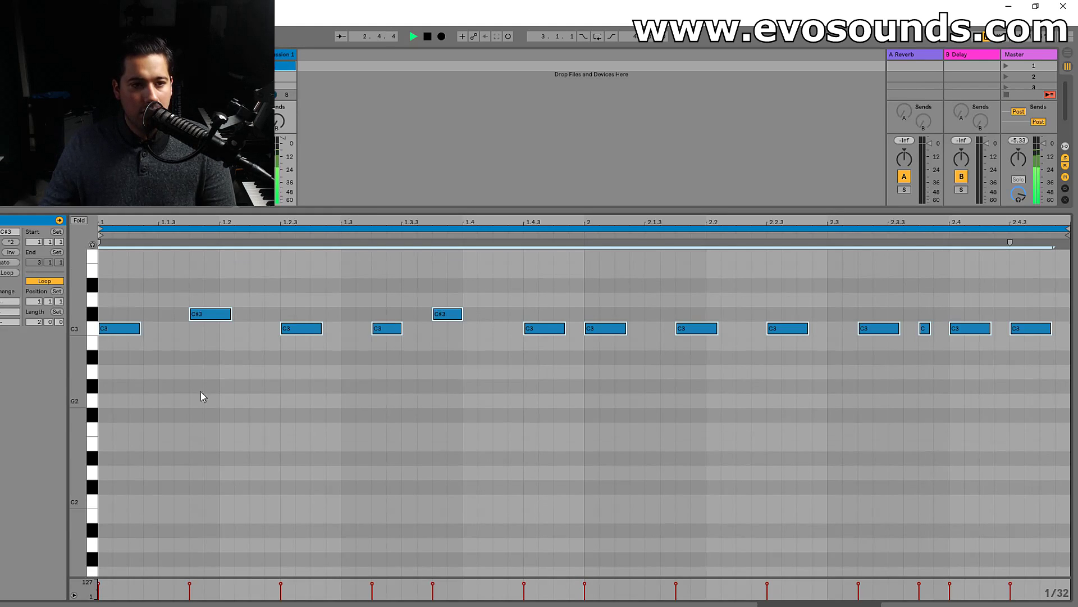
{"action": "key", "text": "shift+Down"}
{"action": "key", "text": "space"}
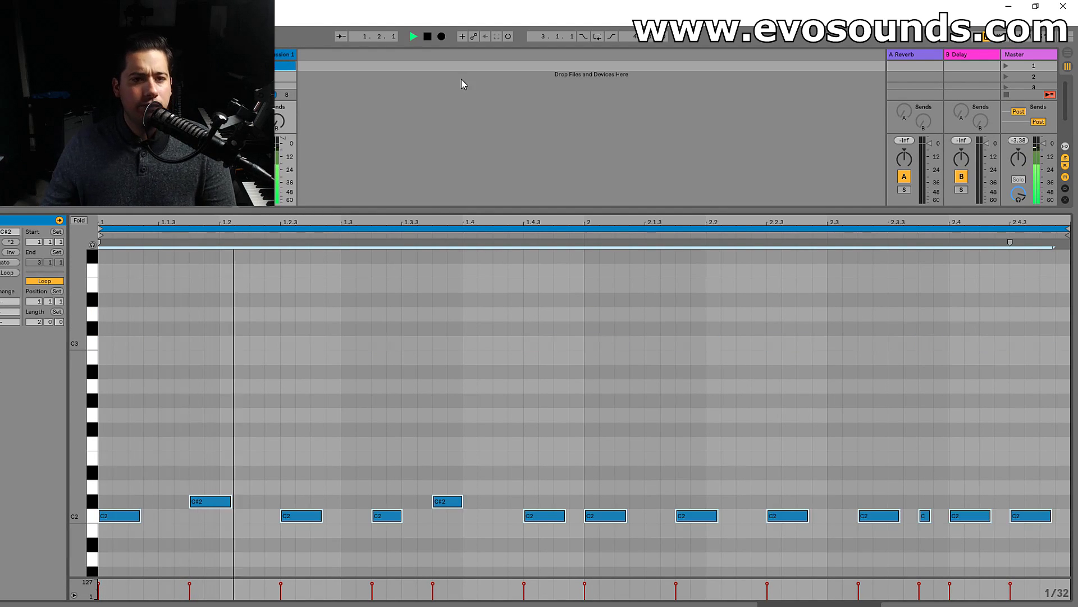
Set the sampler oscillator's Volume to -25 dB, Decay to 245 ms and Coarse tuning to 3, and audition the pattern
{"action": "key", "text": "shift+Tab"}
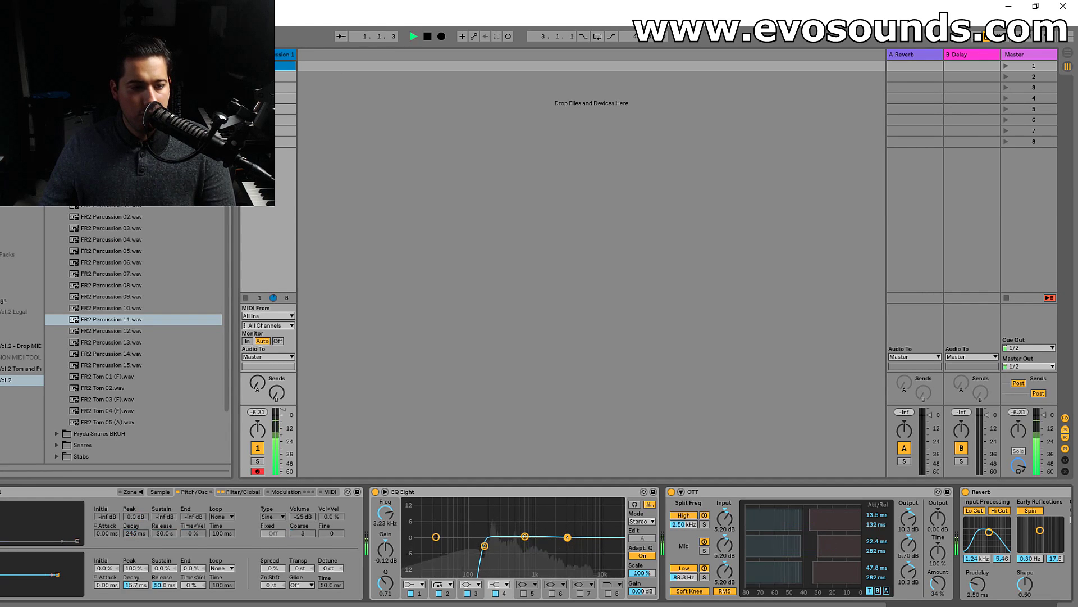
{"action": "key", "text": "space"}
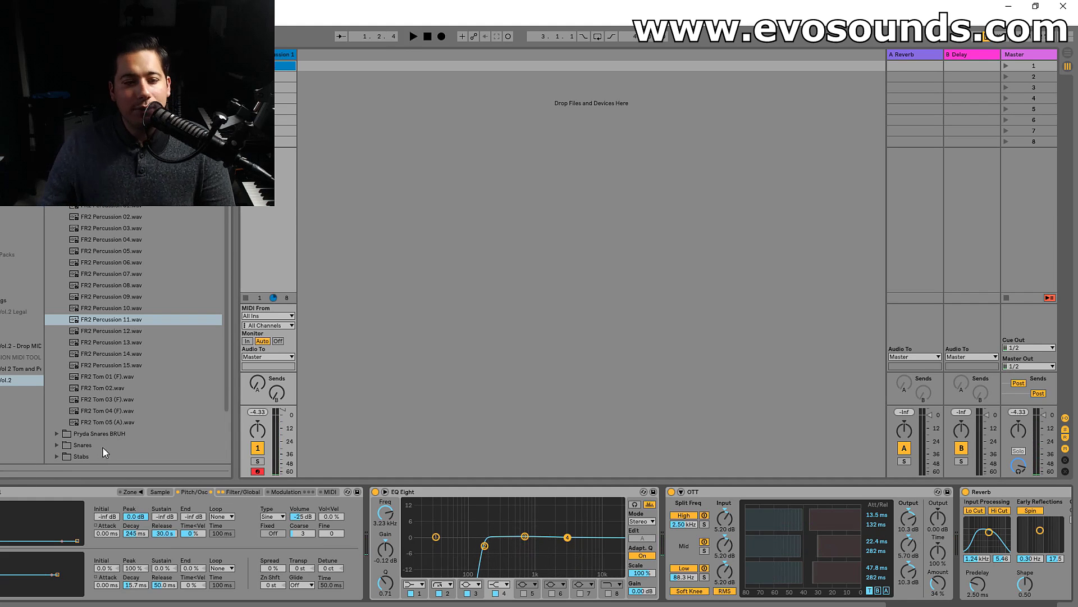
{"action": "key", "text": "space"}
{"action": "key", "text": "space"}
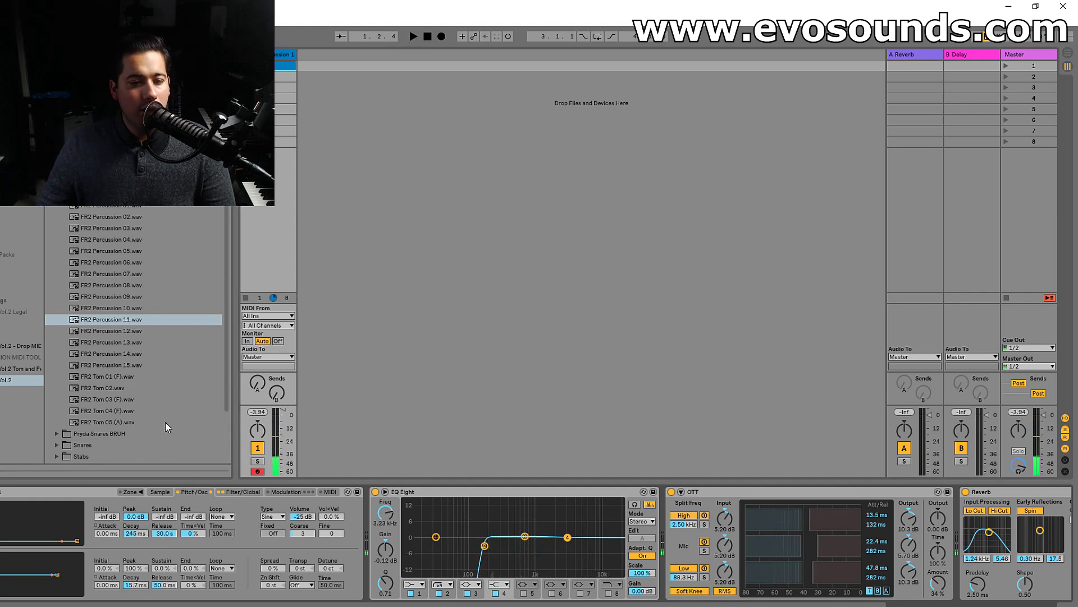
Replace the sampler's sample with FR2 Percussion 14.wav from the sample pack
{"action": "left_click", "coordinate": [127, 365]}
{"action": "left_click_drag", "start_coordinate": [127, 353], "coordinate": [187, 503]}
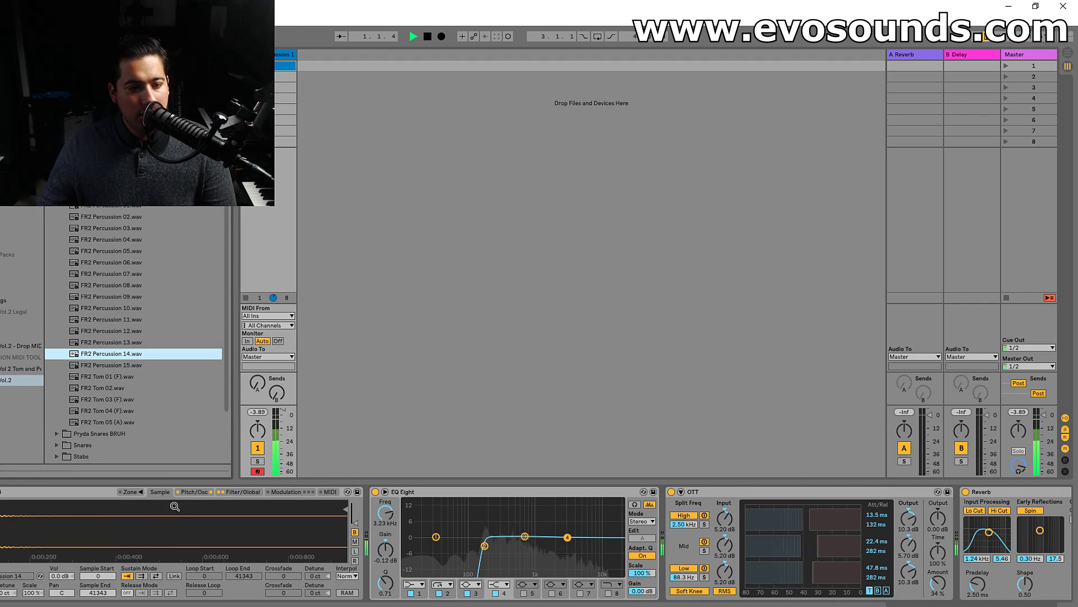
Set the oscillator's Coarse tuning to 2 and its Volume to -21 dB while the pattern plays
{"action": "left_click", "coordinate": [194, 491]}
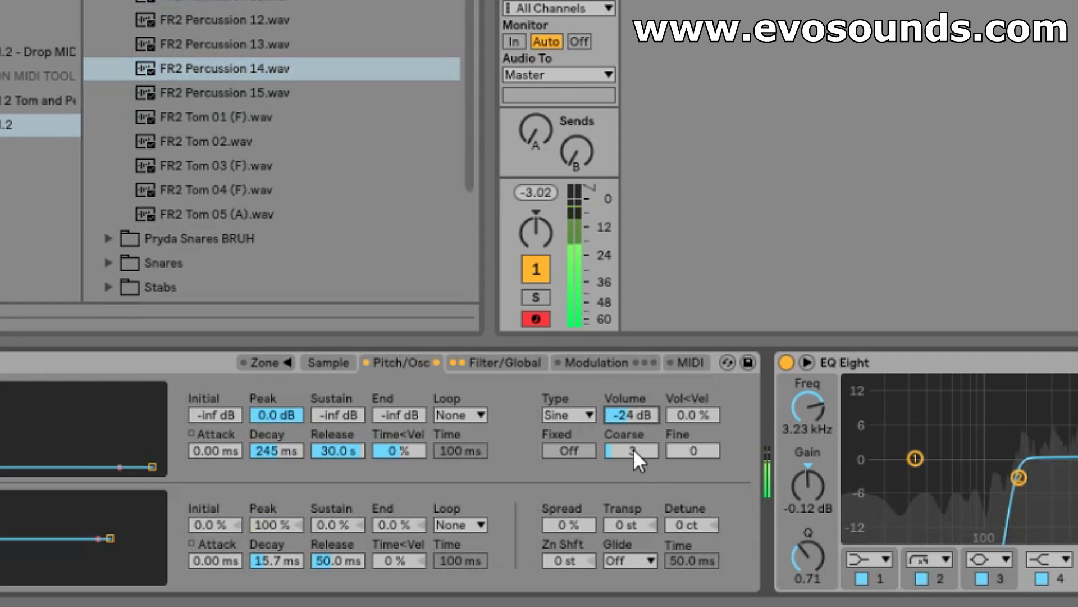
{"action": "left_click_drag", "start_coordinate": [637, 459], "coordinate": [637, 452]}
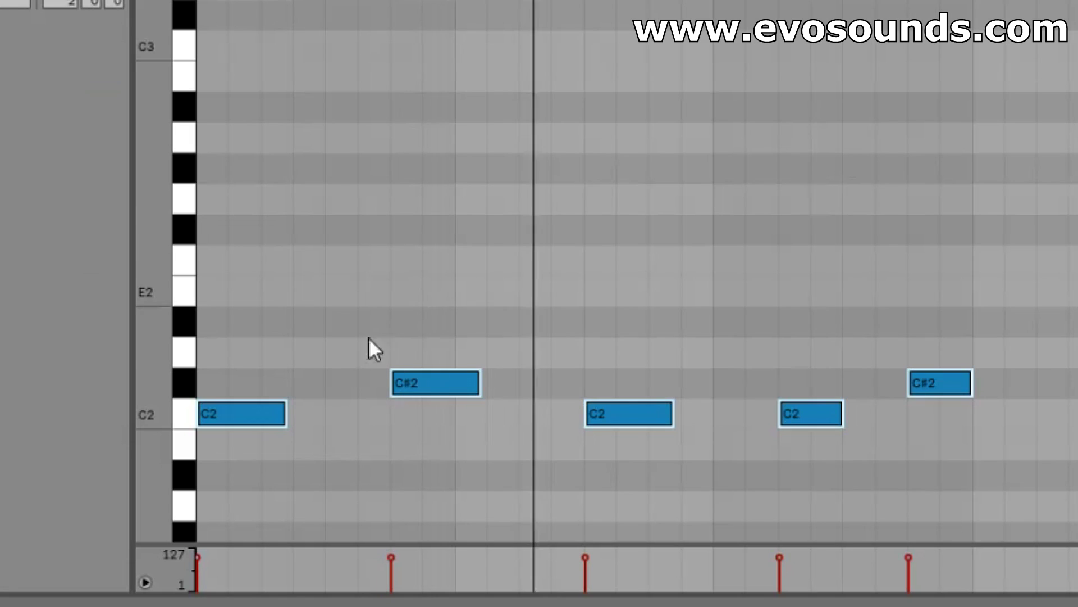
{"action": "scroll", "coordinate": [429, 318], "scroll_direction": "down", "scroll_amount": 5}
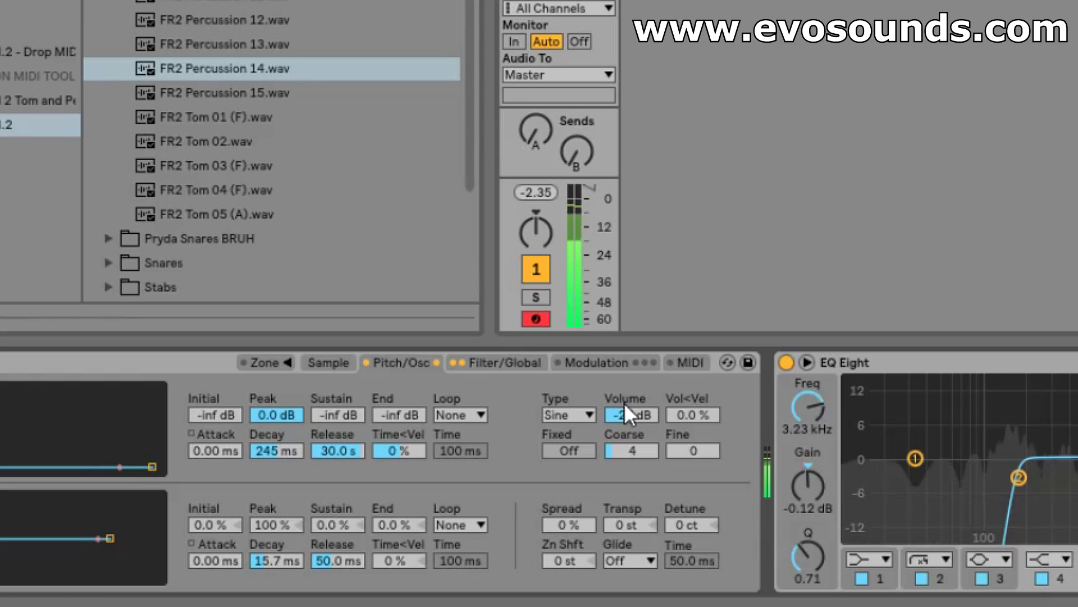
{"action": "mouse_move", "coordinate": [627, 415]}
{"action": "left_mouse_down"}
{"action": "mouse_move", "coordinate": [626, 467]}
{"action": "mouse_move", "coordinate": [626, 405]}
{"action": "left_mouse_up"}
{"action": "left_click_drag", "start_coordinate": [624, 451], "coordinate": [623, 457]}
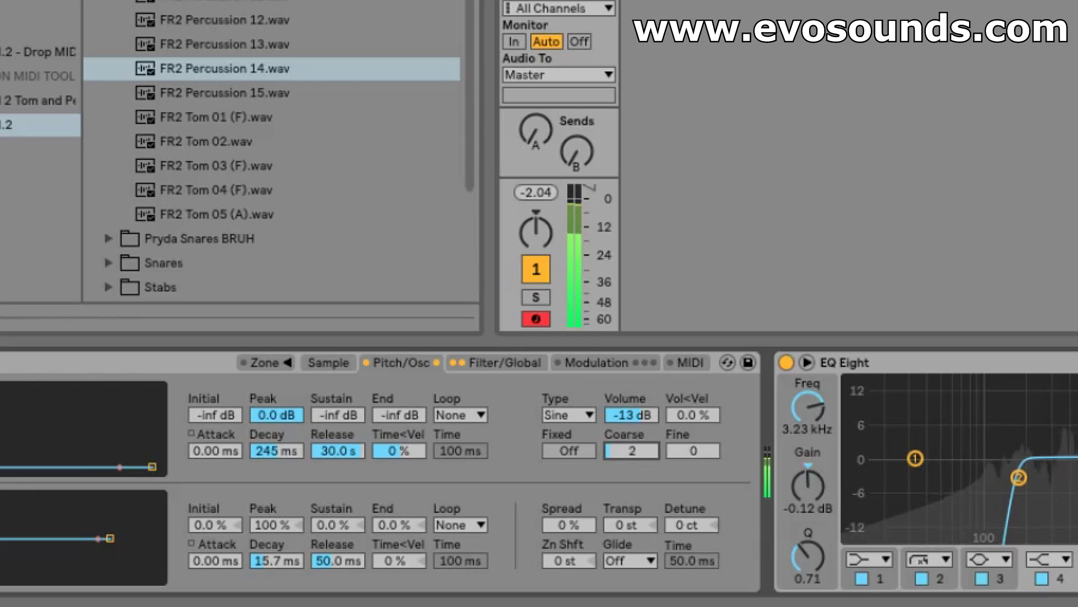
{"action": "left_click_drag", "start_coordinate": [627, 415], "coordinate": [626, 423]}
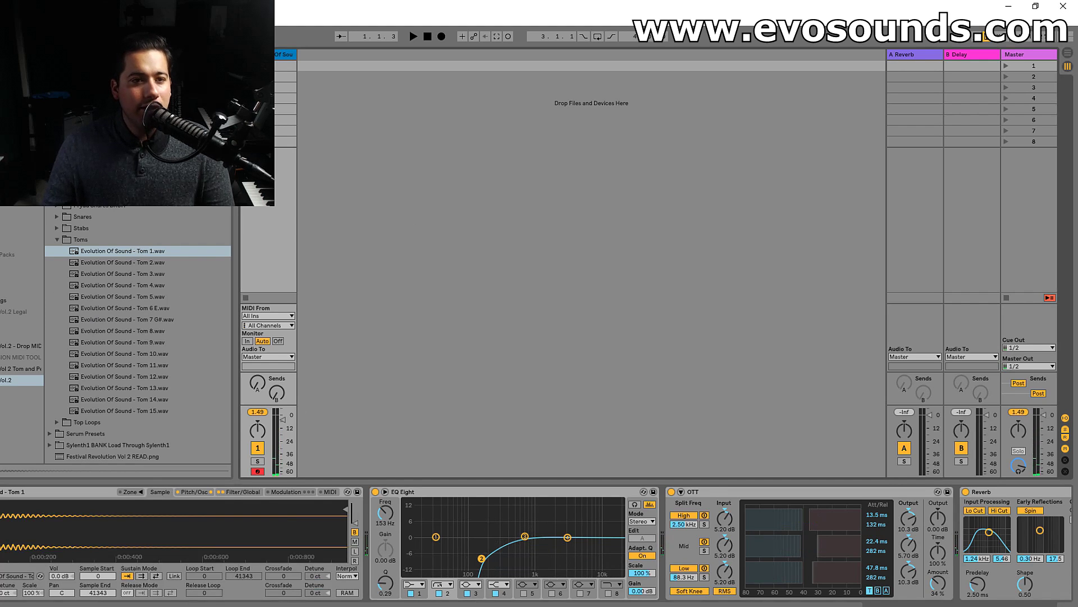
In the sampler holding the Tom 1 sample, set the oscillator's Volume to -14 dB
{"action": "left_click", "coordinate": [197, 492]}
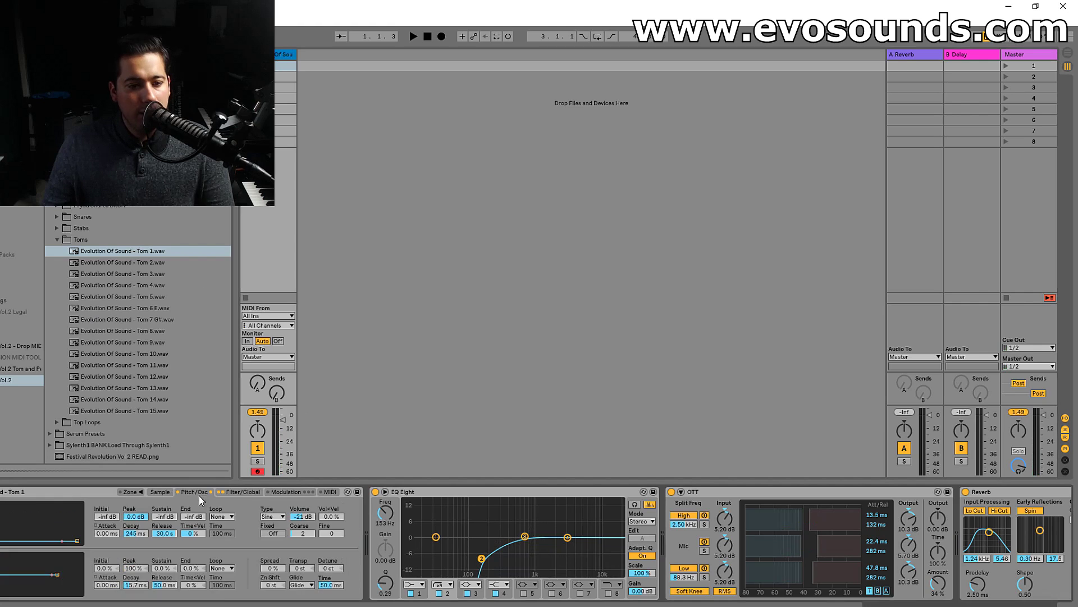
{"action": "left_click", "coordinate": [0, 508]}
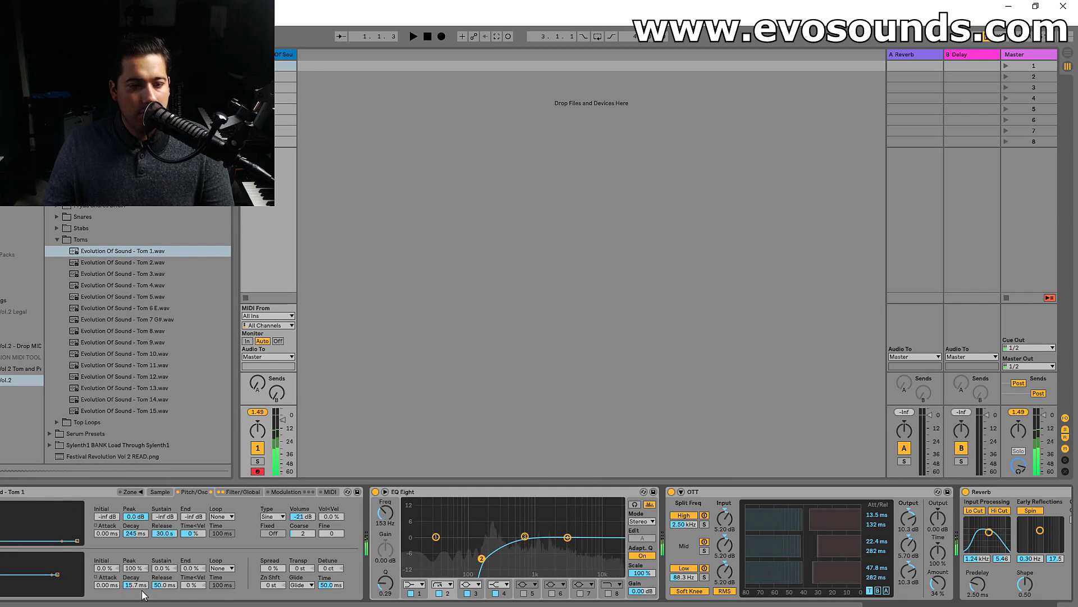
{"action": "left_click_drag", "start_coordinate": [304, 517], "coordinate": [299, 539]}
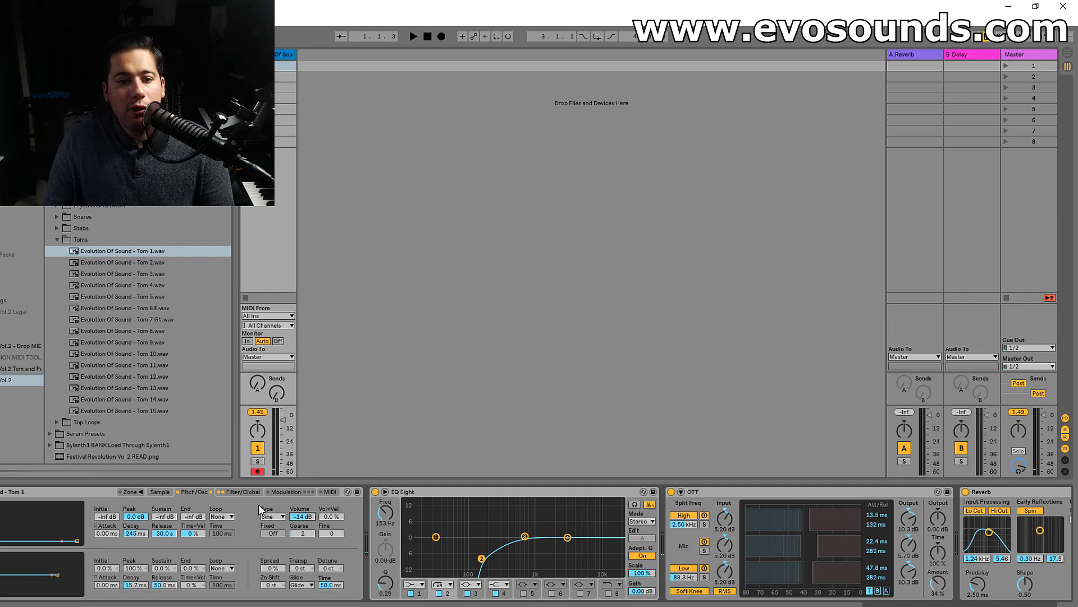
Set the Tom 1 sampler's filter envelope Decay to 2.29 s and the filter frequency to 115 Hz
{"action": "left_click", "coordinate": [243, 492]}
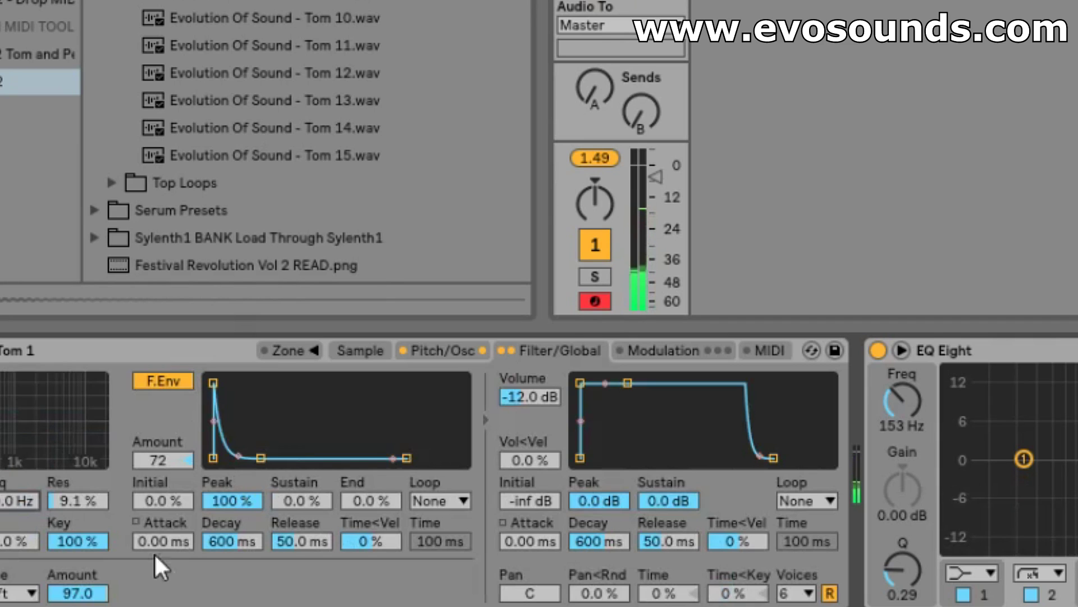
{"action": "left_click_drag", "start_coordinate": [232, 541], "coordinate": [232, 528]}
{"action": "left_click_drag", "start_coordinate": [2, 499], "coordinate": [2, 485]}
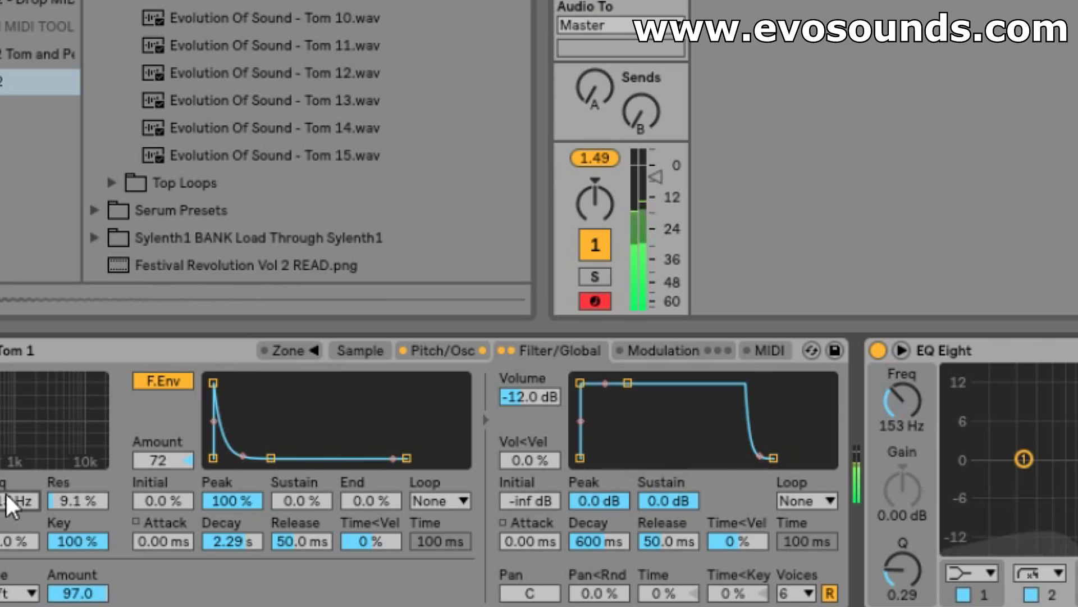
Set the Tom 1 oscillator's Attack to 49.2 ms and Coarse tuning to 6, and return to the filter settings
{"action": "left_click", "coordinate": [351, 354]}
{"action": "left_click", "coordinate": [469, 356]}
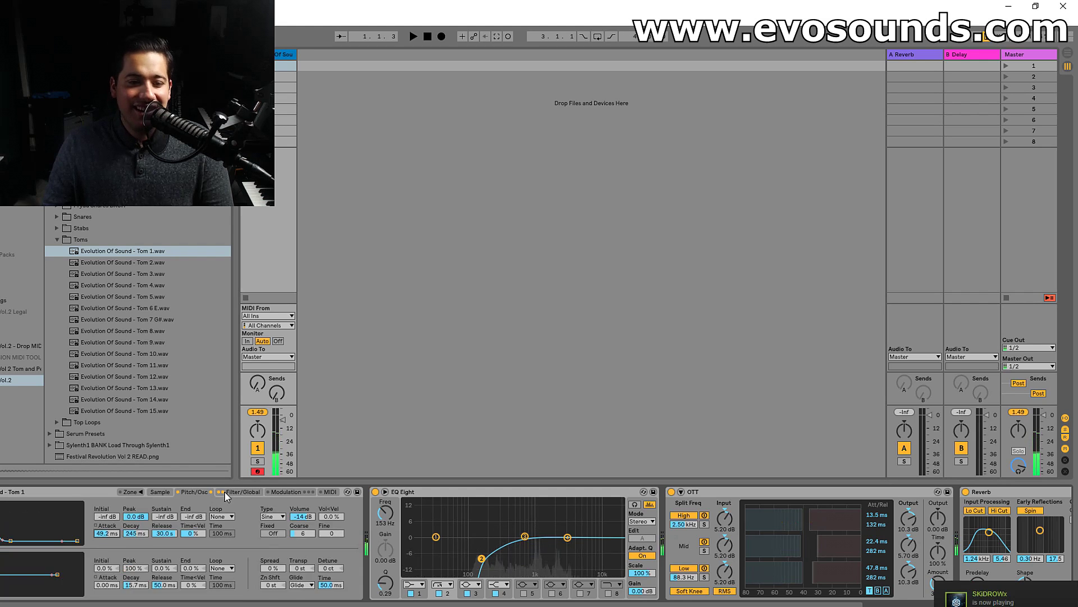
{"action": "left_click", "coordinate": [502, 354]}
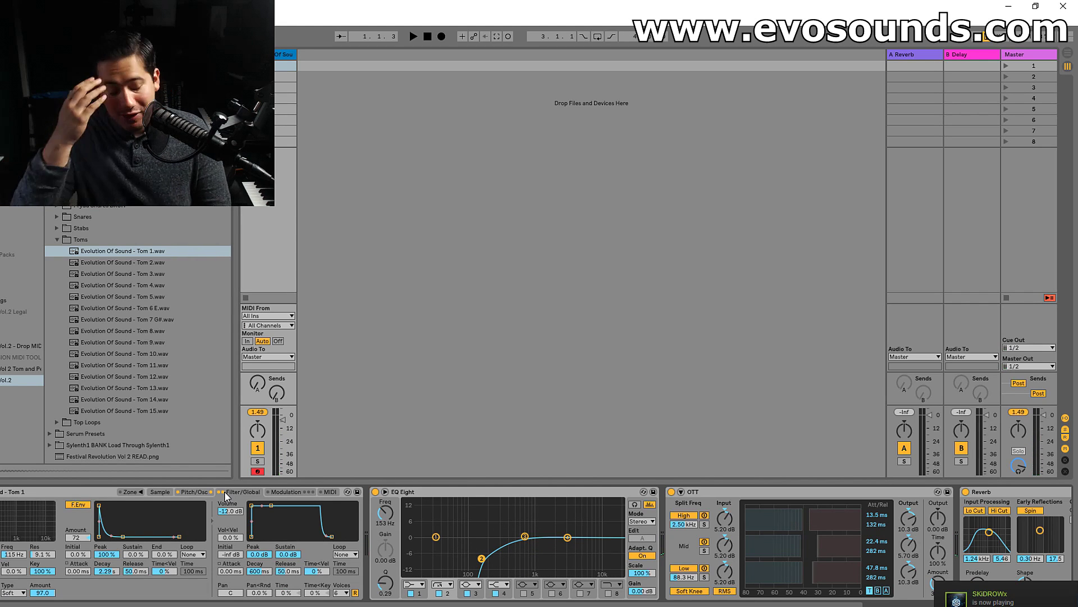